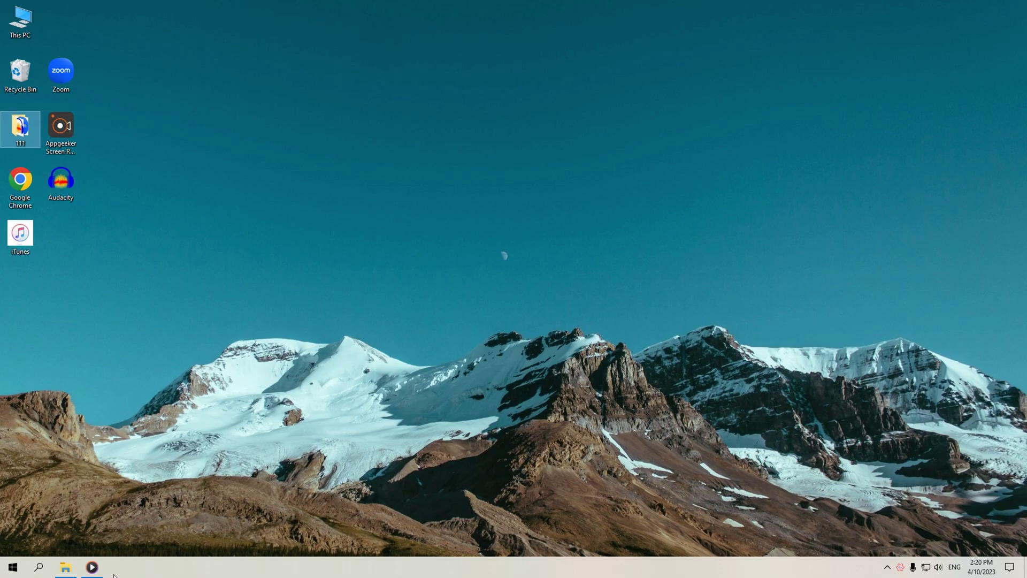
Step: Play When I Was Your Man from the music folder briefly, pause it, and minimize Media Player
{"action": "left_click", "coordinate": [65, 567]}
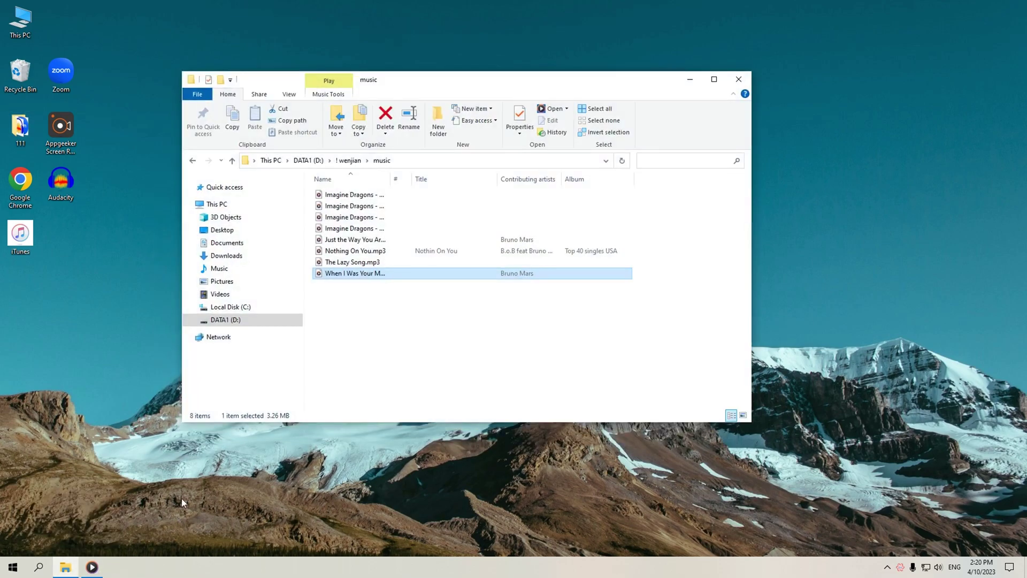
{"action": "double_click", "coordinate": [367, 274]}
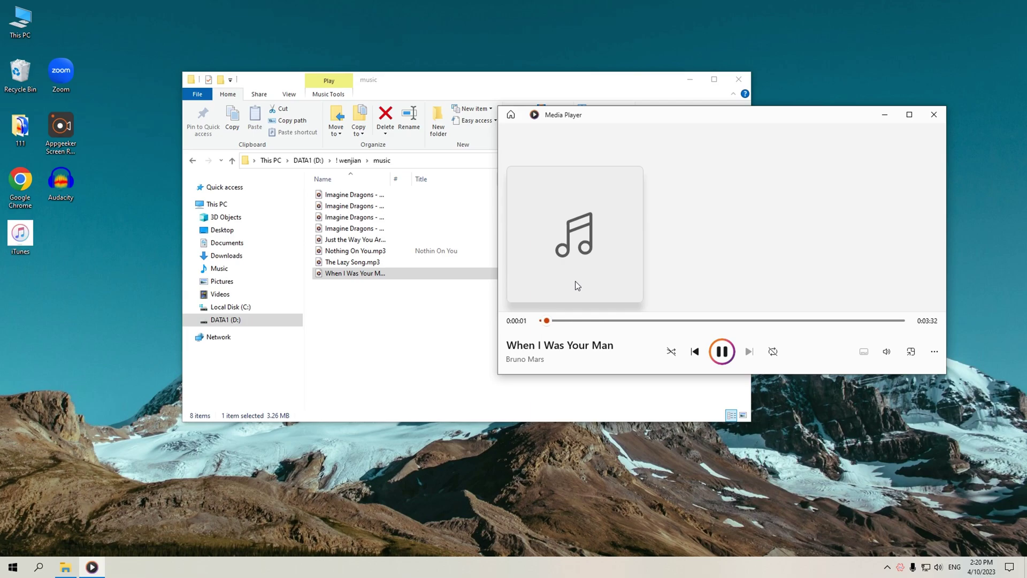
{"action": "left_click", "coordinate": [721, 353]}
{"action": "left_click", "coordinate": [884, 115]}
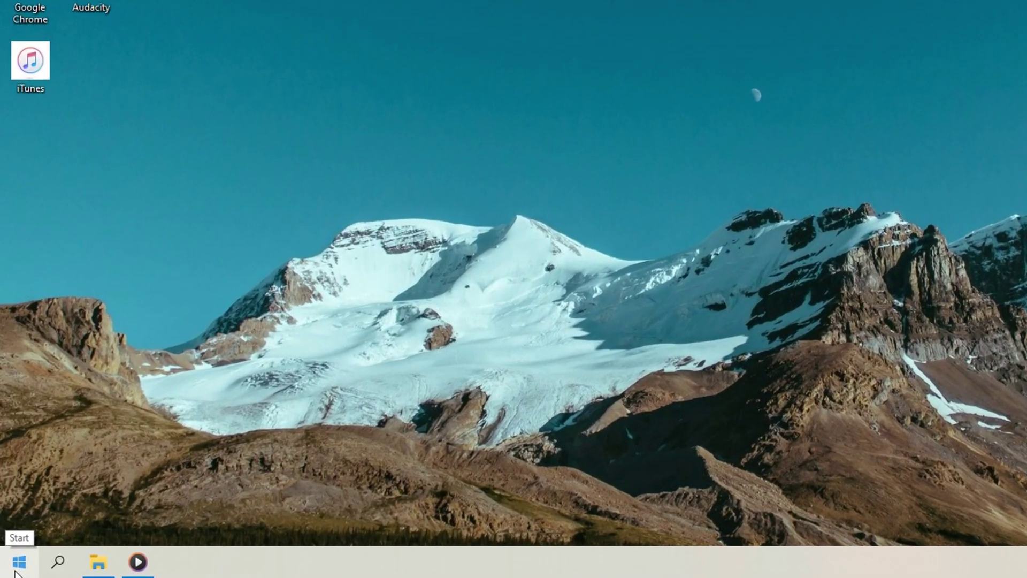
Step: Go to Settings > System > Sound and launch the classic Sound Control Panel
{"action": "left_click", "coordinate": [12, 568]}
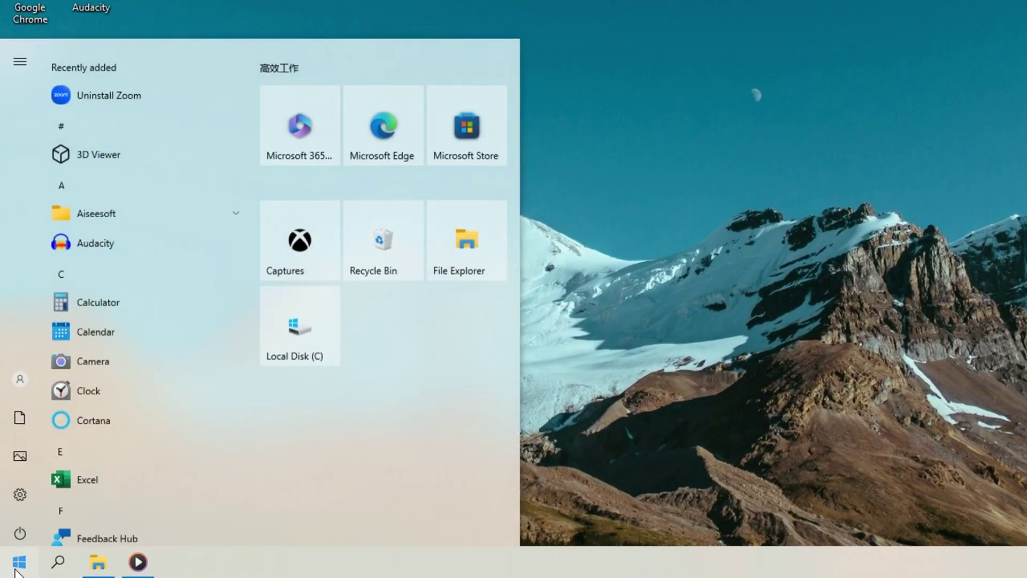
{"action": "left_click", "coordinate": [19, 493]}
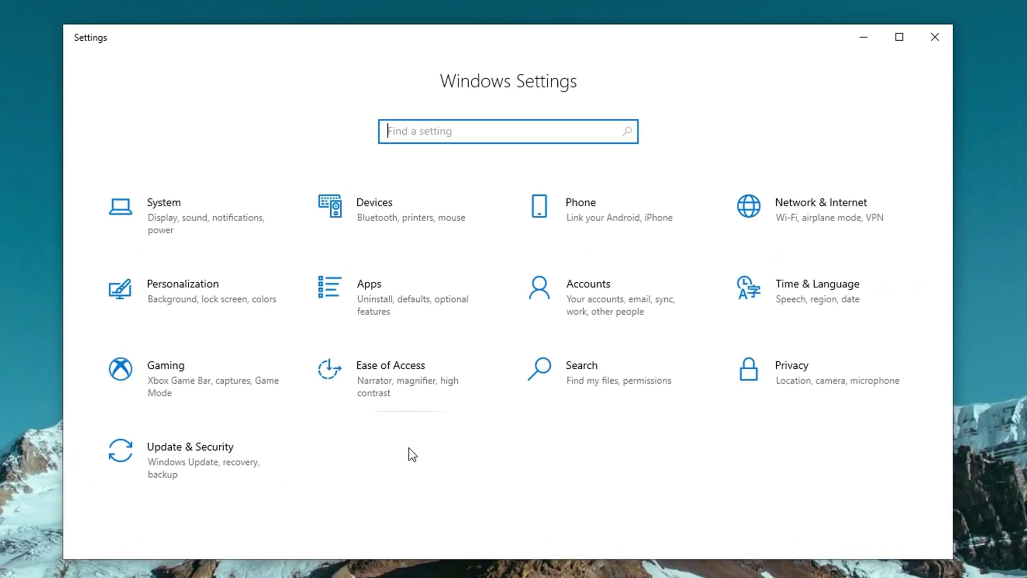
{"action": "left_click", "coordinate": [180, 210]}
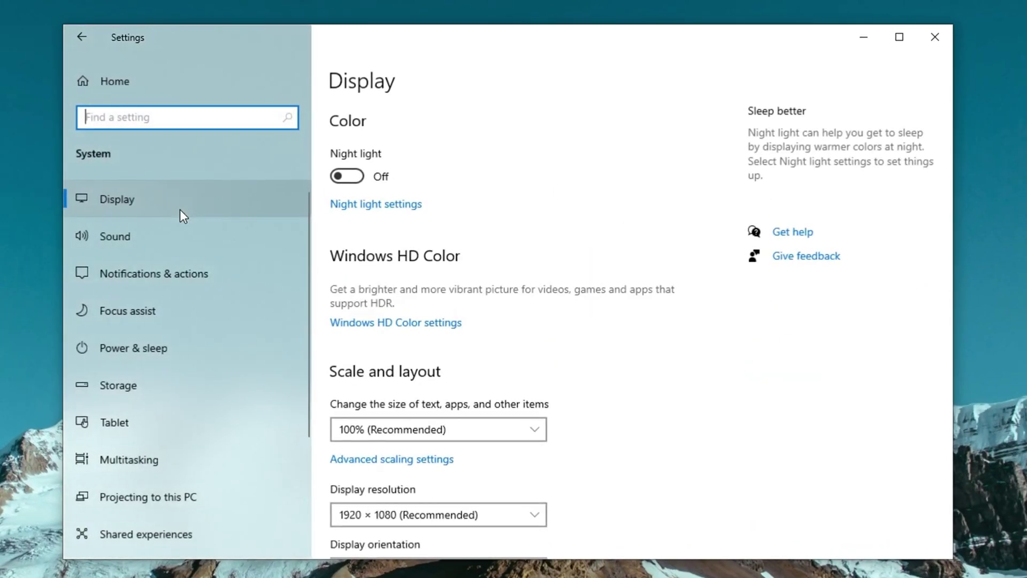
{"action": "left_click", "coordinate": [155, 240]}
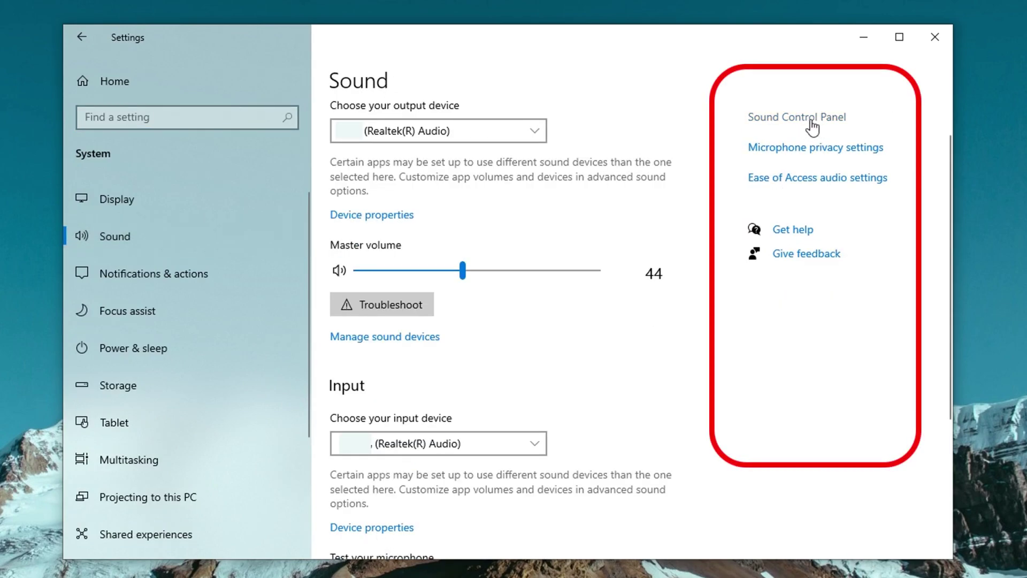
{"action": "left_click", "coordinate": [794, 126]}
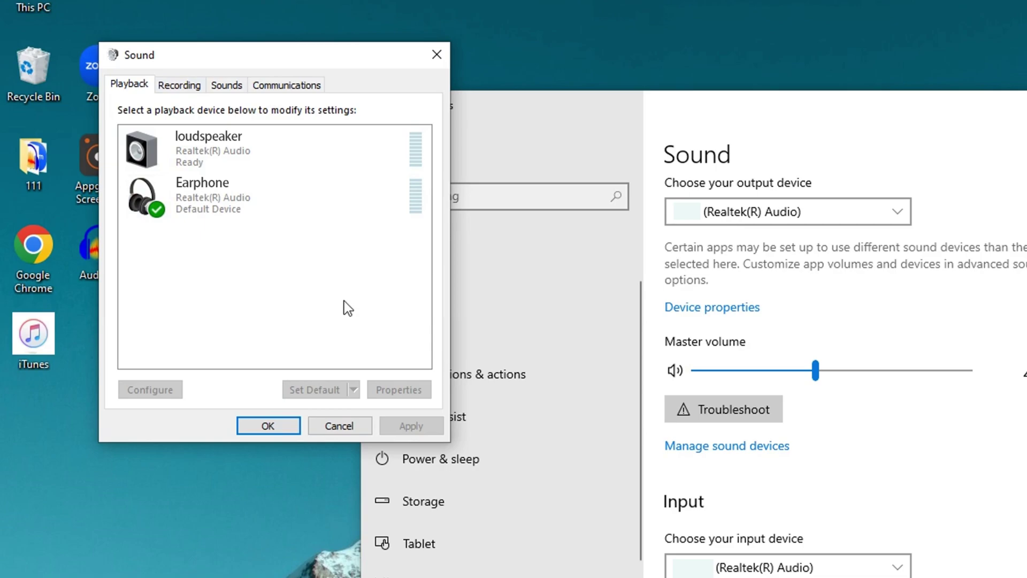
Step: Enable the Stereo Mix device on the Recording tab and check its options afterwards
{"action": "left_click", "coordinate": [179, 86]}
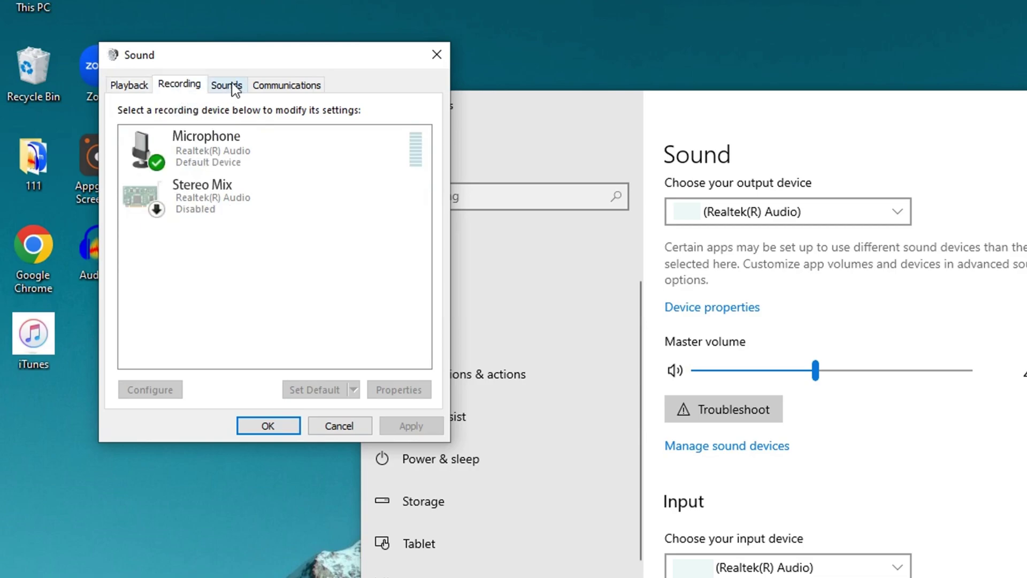
{"action": "right_click", "coordinate": [274, 197]}
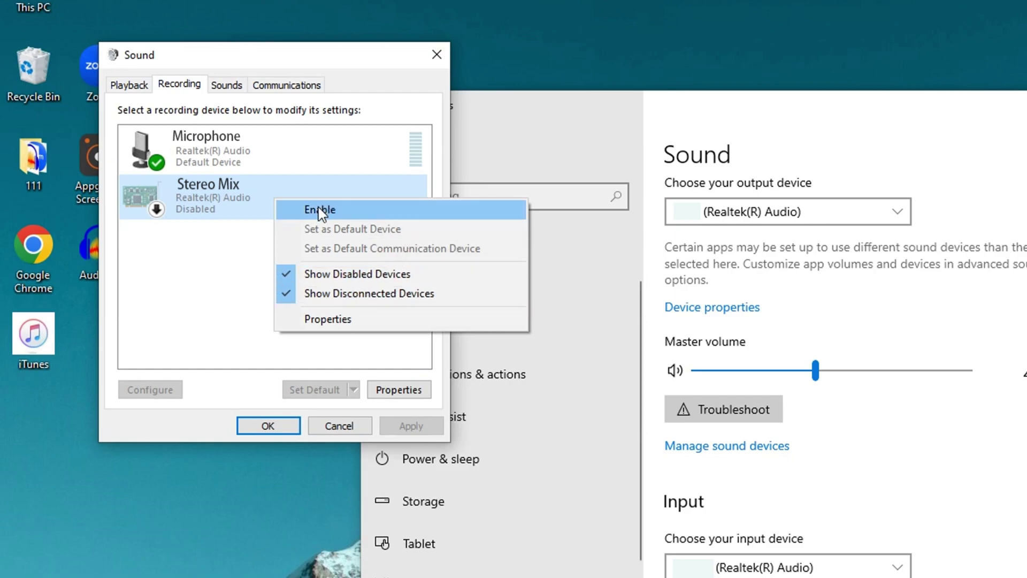
{"action": "left_click", "coordinate": [337, 213]}
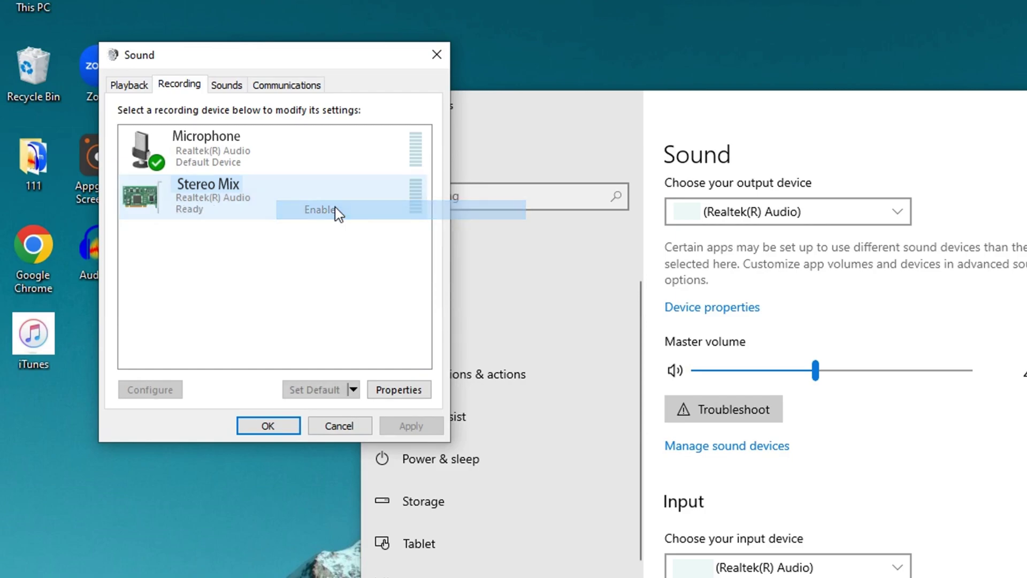
{"action": "right_click", "coordinate": [277, 198]}
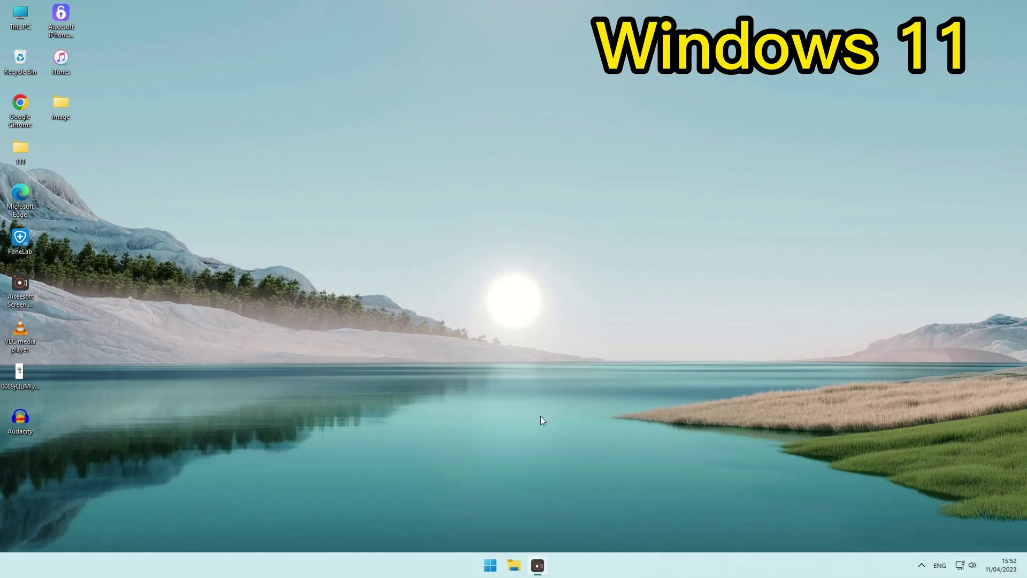
Step: Open the classic Sound dialog via More sound settings on the Windows 11 Sound page
{"action": "right_click", "coordinate": [484, 566]}
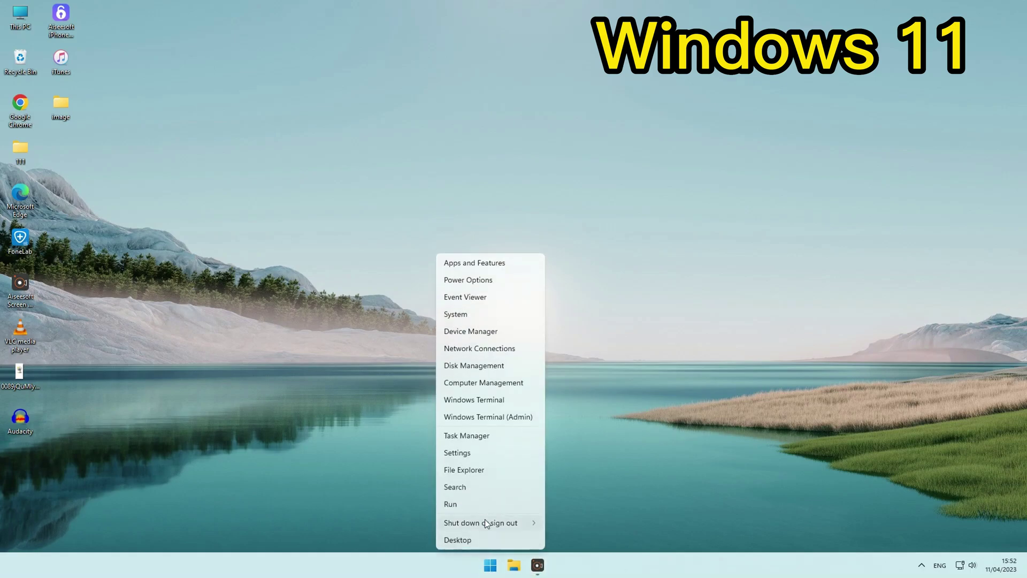
{"action": "left_click", "coordinate": [476, 454]}
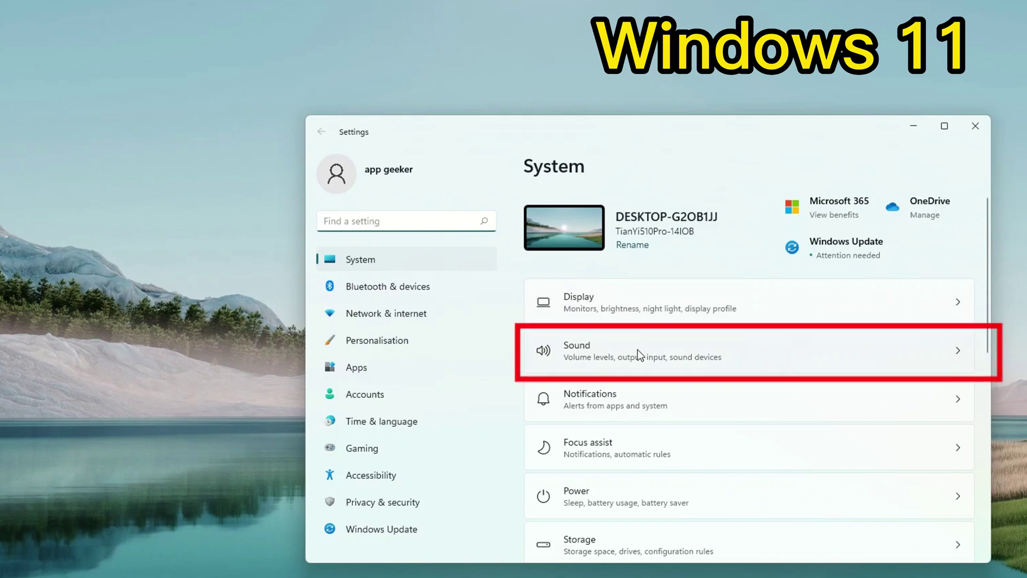
{"action": "left_click", "coordinate": [639, 355]}
{"action": "scroll", "coordinate": [639, 354], "scroll_direction": "down", "scroll_amount": 7}
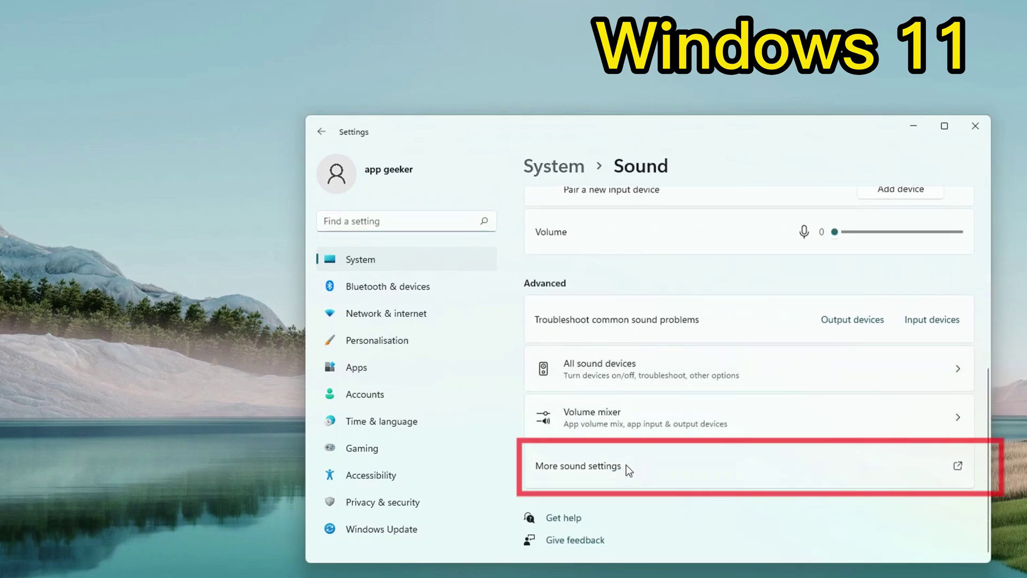
{"action": "left_click", "coordinate": [627, 469]}
Step: Enable the disabled Stereo Mix device on the Recording tab
{"action": "left_click", "coordinate": [79, 71]}
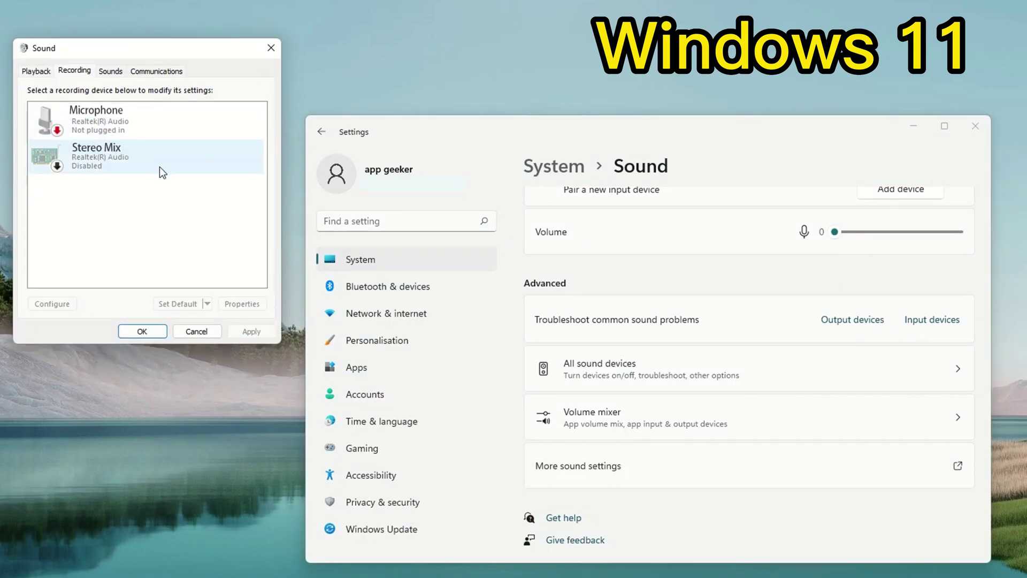
{"action": "right_click", "coordinate": [149, 157]}
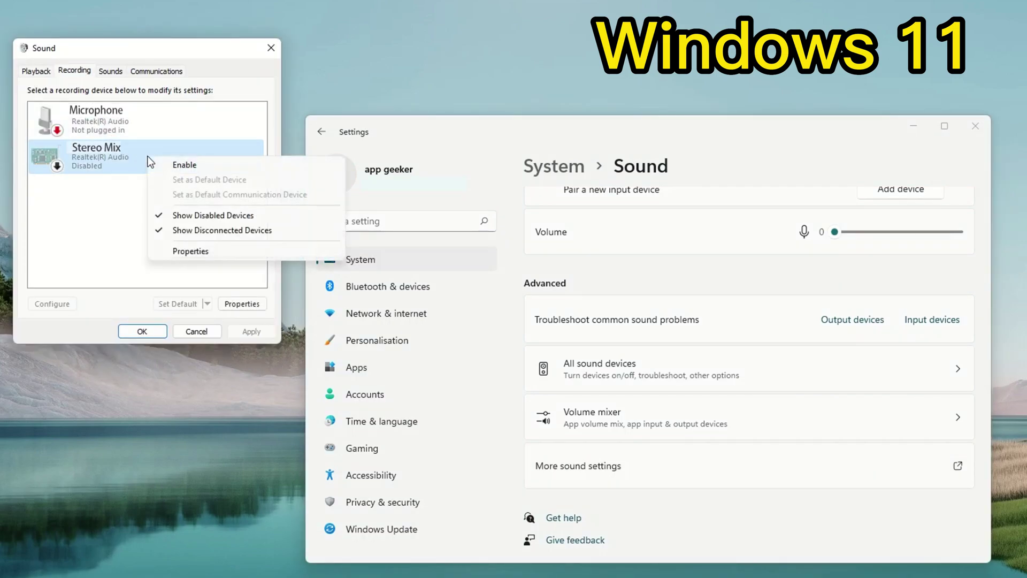
{"action": "left_click", "coordinate": [190, 165]}
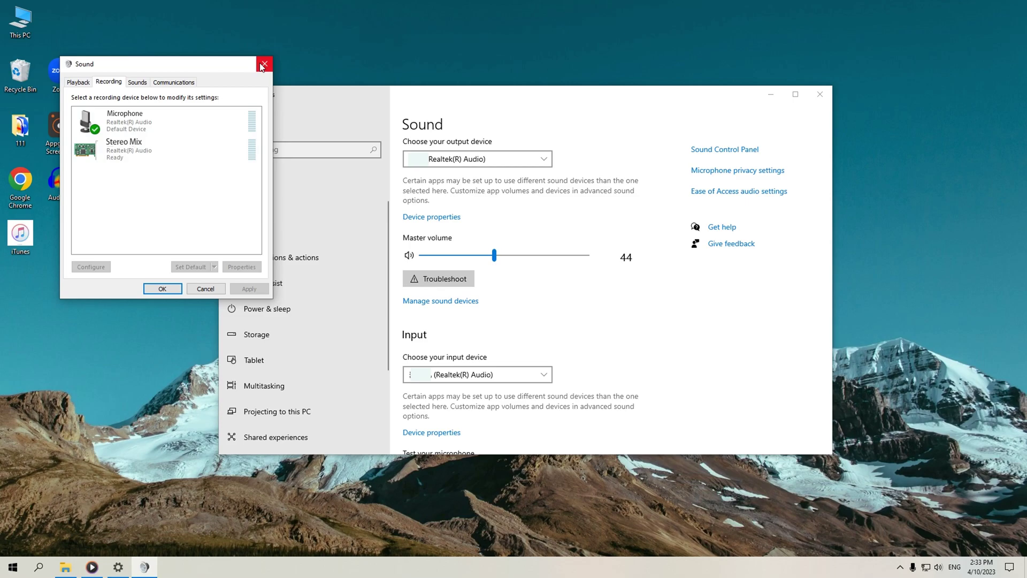
Step: Close the Sound dialog and Settings, then bring Voice Recorder up higher on screen
{"action": "left_click", "coordinate": [262, 63]}
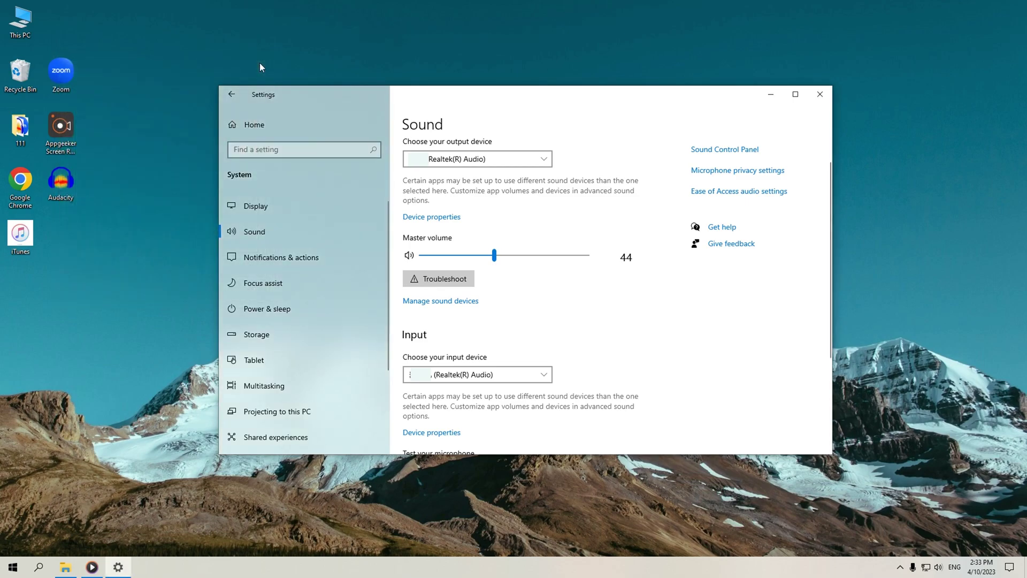
{"action": "left_click", "coordinate": [819, 95]}
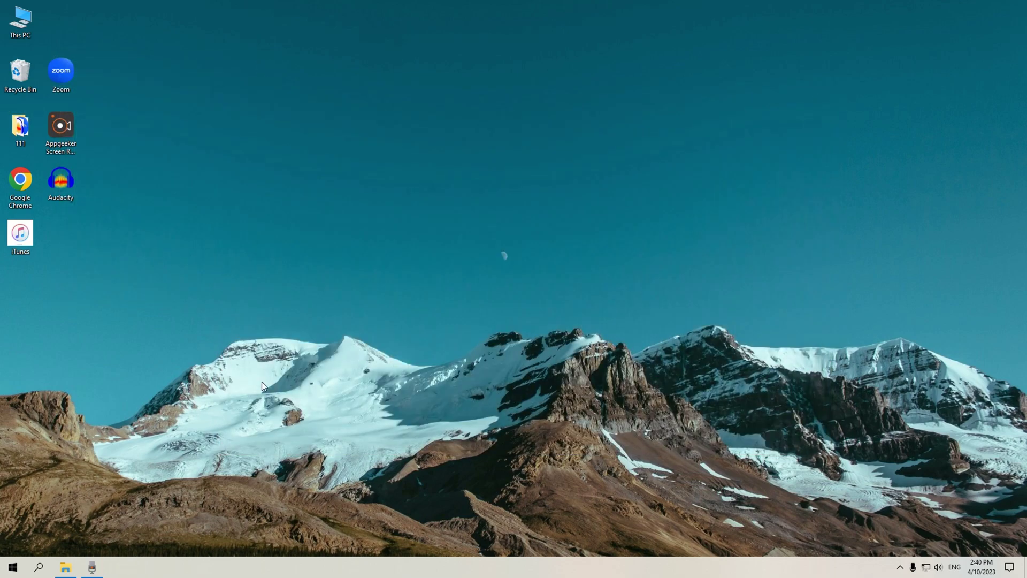
{"action": "left_click", "coordinate": [92, 566]}
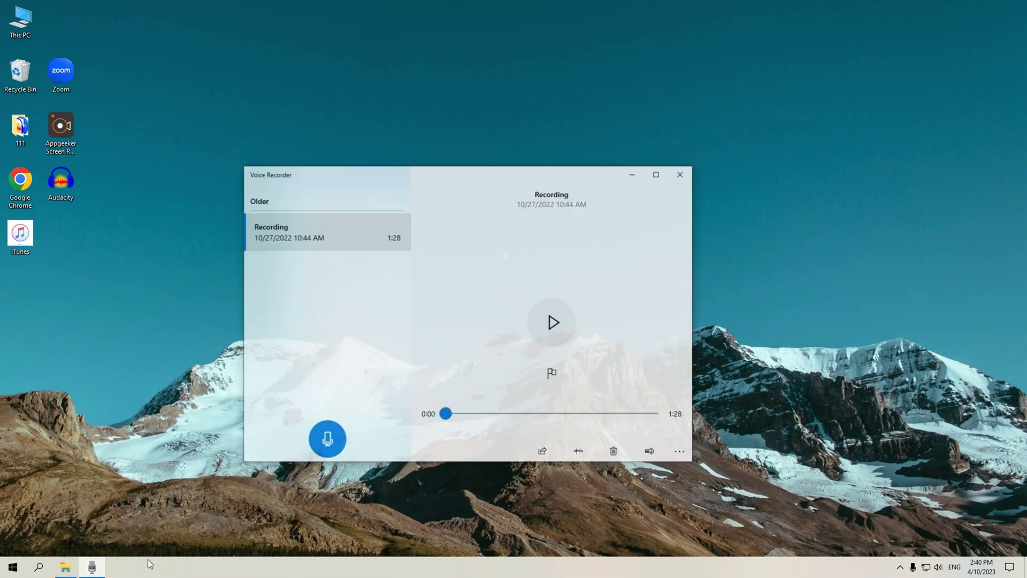
{"action": "left_click_drag", "start_coordinate": [472, 167], "coordinate": [480, 123]}
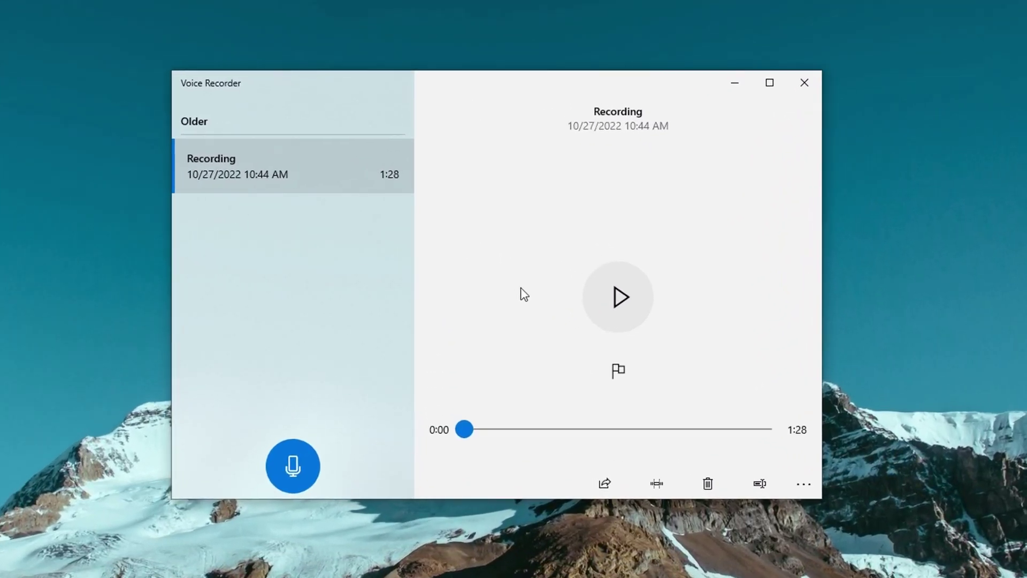
Step: Record a new clip, stop it, and play back Recording (2)
{"action": "left_click", "coordinate": [295, 483]}
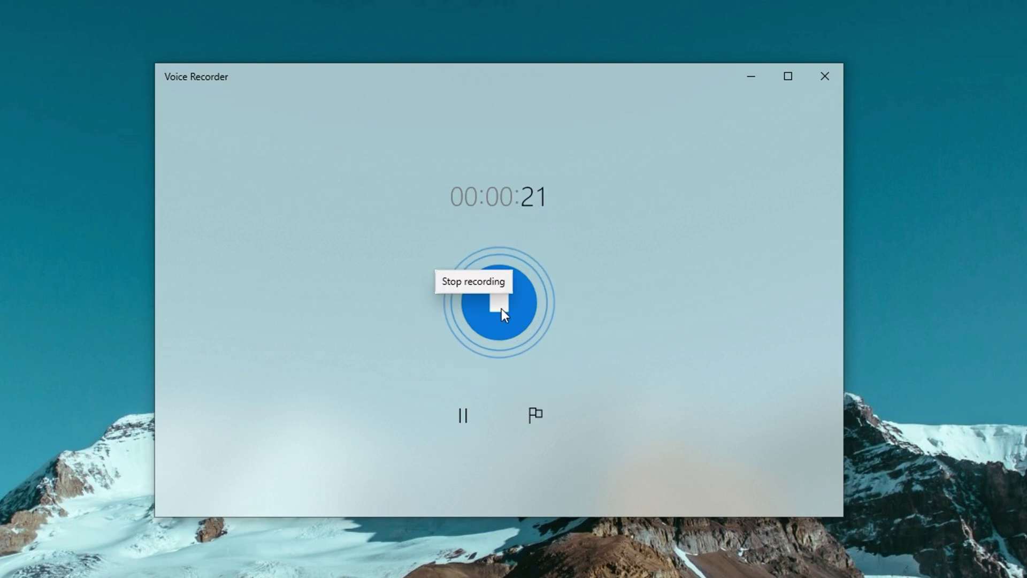
{"action": "left_click", "coordinate": [502, 309]}
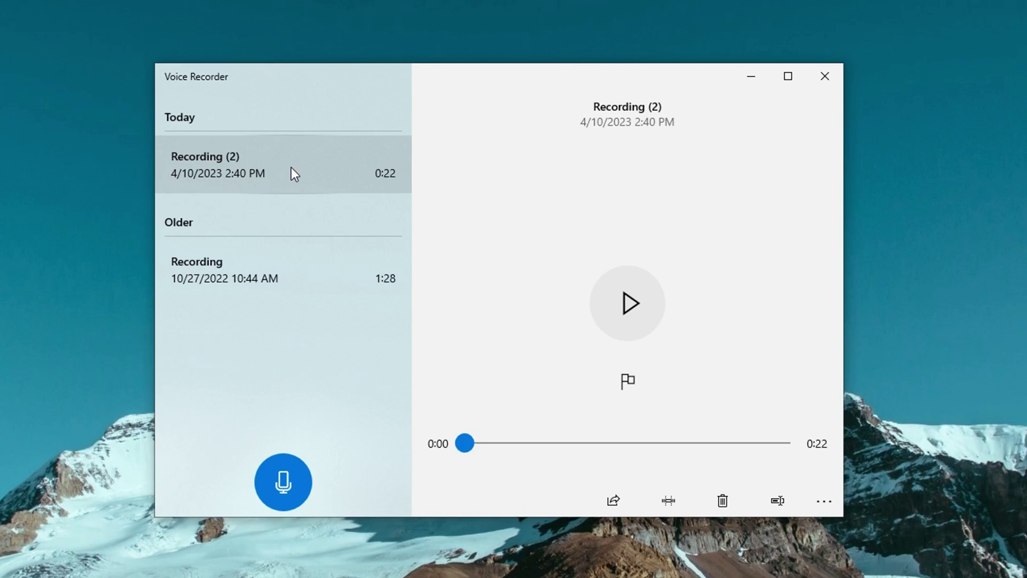
{"action": "left_click", "coordinate": [325, 167]}
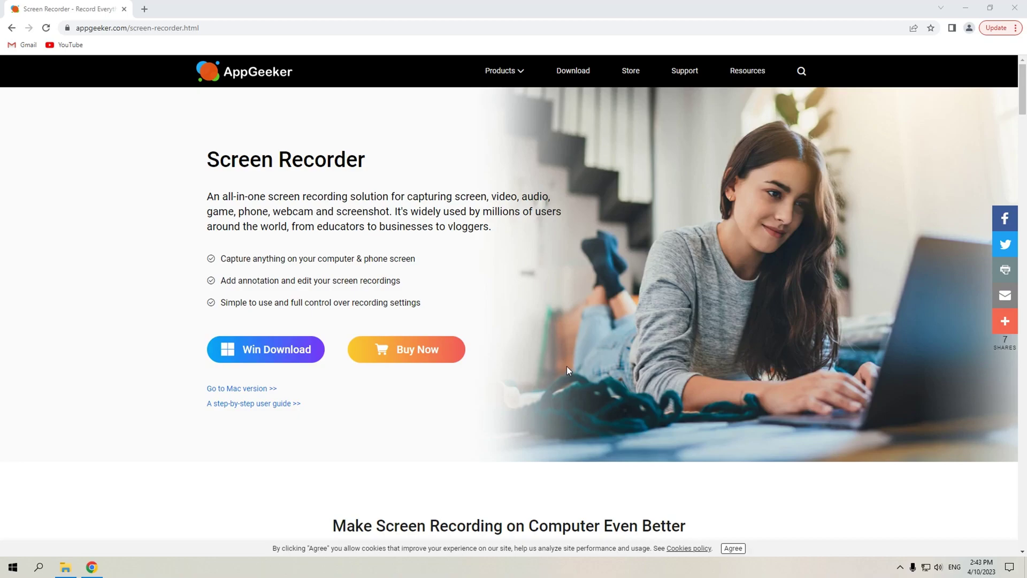
Step: Browse the AppGeeker Screen Recorder page and start the Win Download installer
{"action": "scroll", "coordinate": [566, 366], "scroll_direction": "down", "scroll_amount": 6}
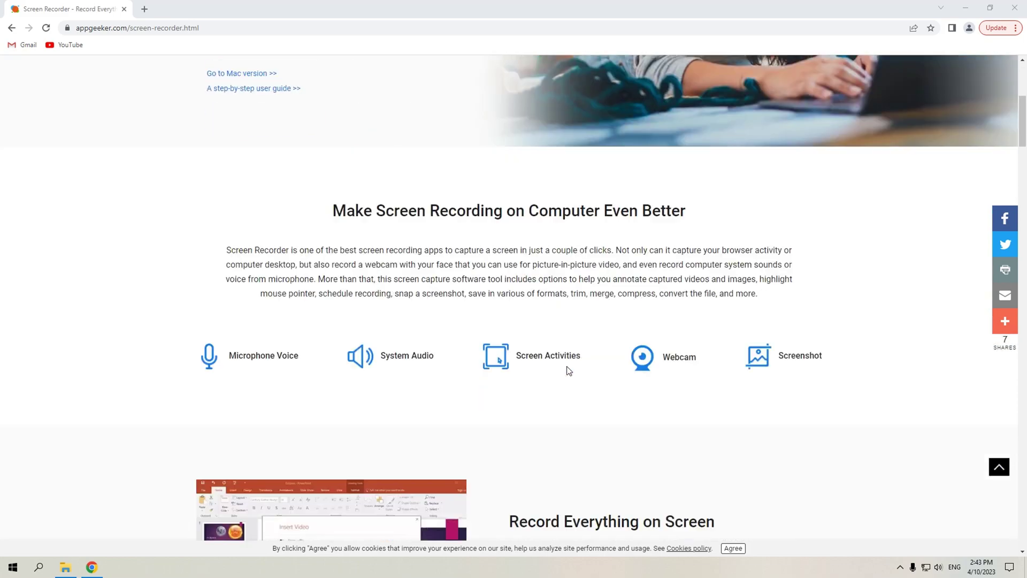
{"action": "scroll", "coordinate": [311, 296], "scroll_direction": "down", "scroll_amount": 2}
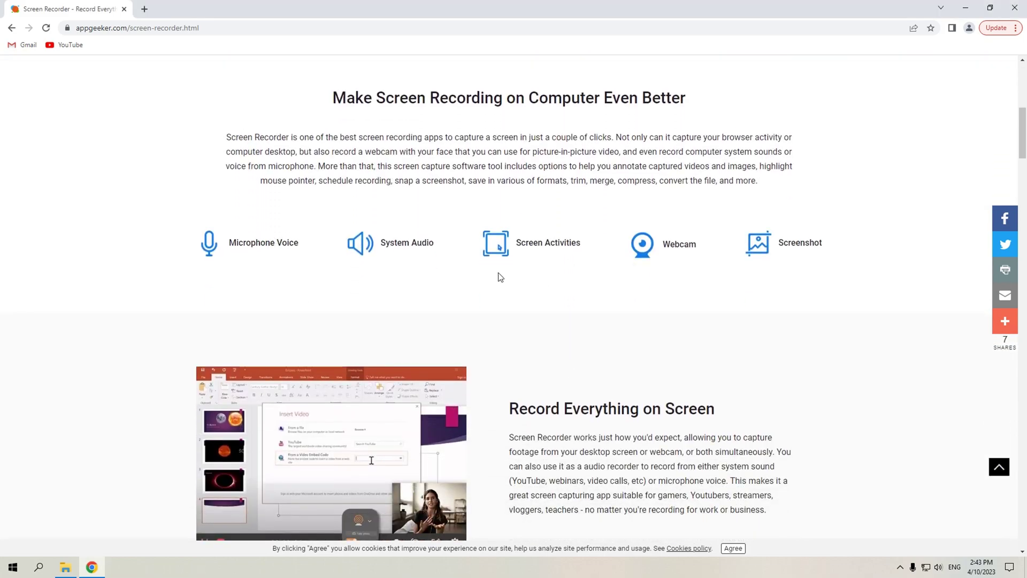
{"action": "scroll", "coordinate": [544, 273], "scroll_direction": "up", "scroll_amount": 7}
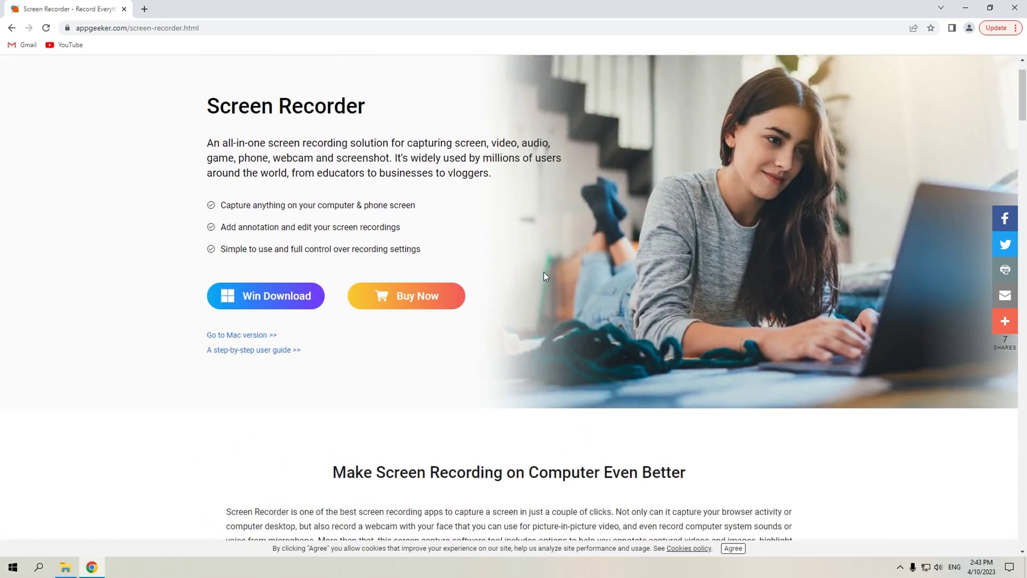
{"action": "left_click", "coordinate": [281, 297]}
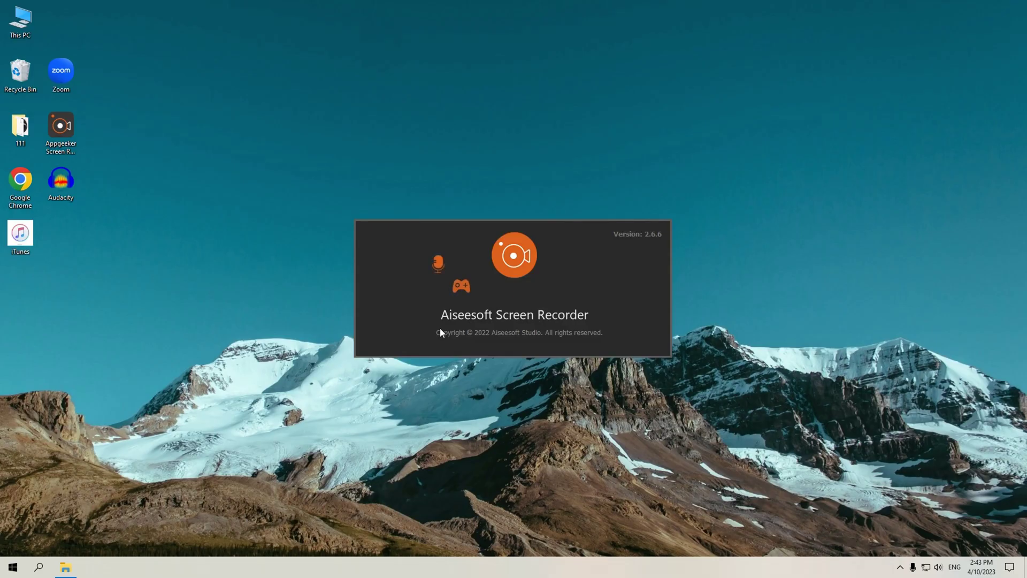
Step: Move the Aiseesoft Screen Recorder window up and switch to Audio Recorder mode
{"action": "left_click_drag", "start_coordinate": [541, 222], "coordinate": [535, 168]}
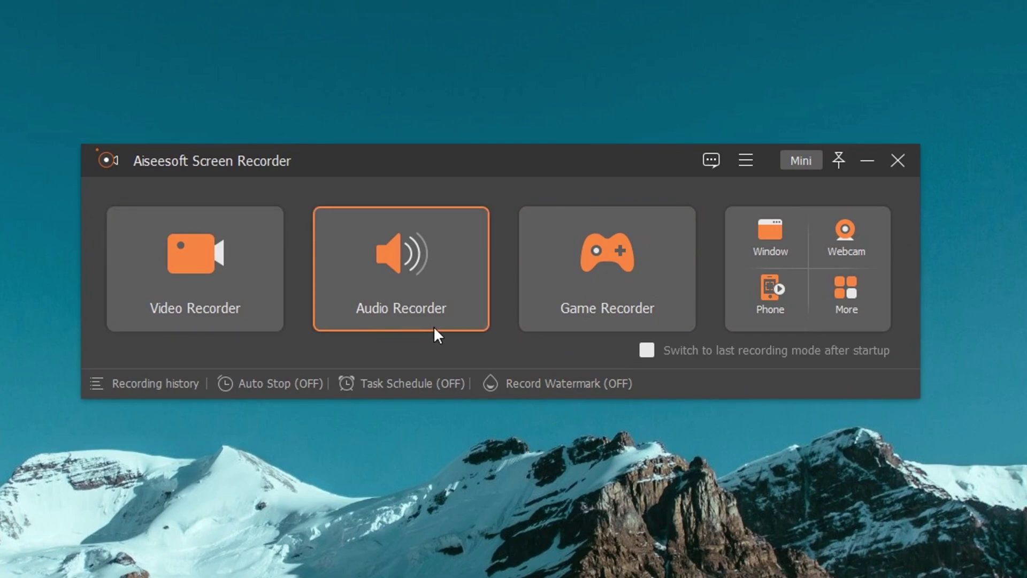
{"action": "left_click", "coordinate": [411, 291]}
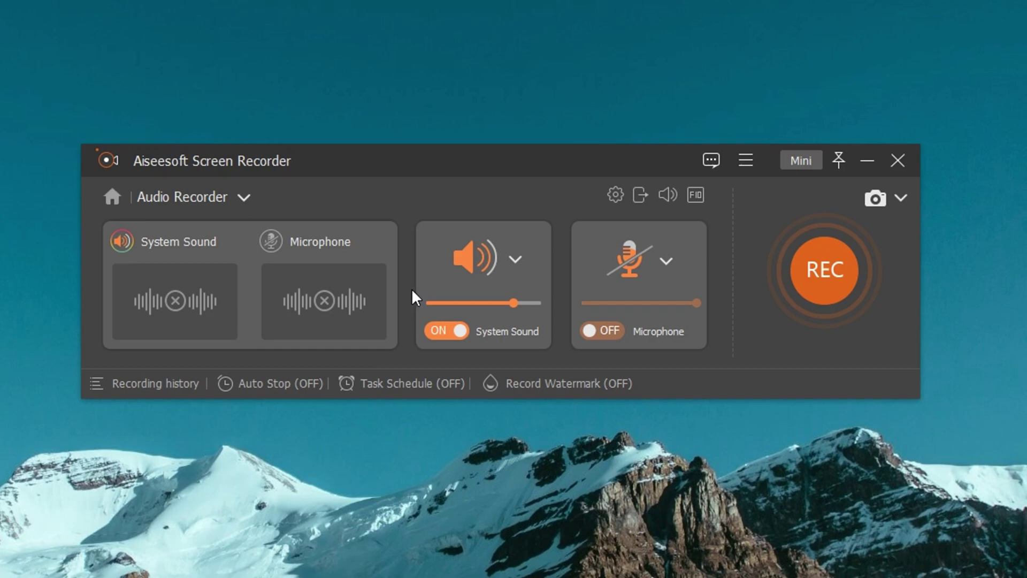
Step: In Preferences > Output, keep audio format MP3 and audio quality Lossless
{"action": "left_click", "coordinate": [615, 194]}
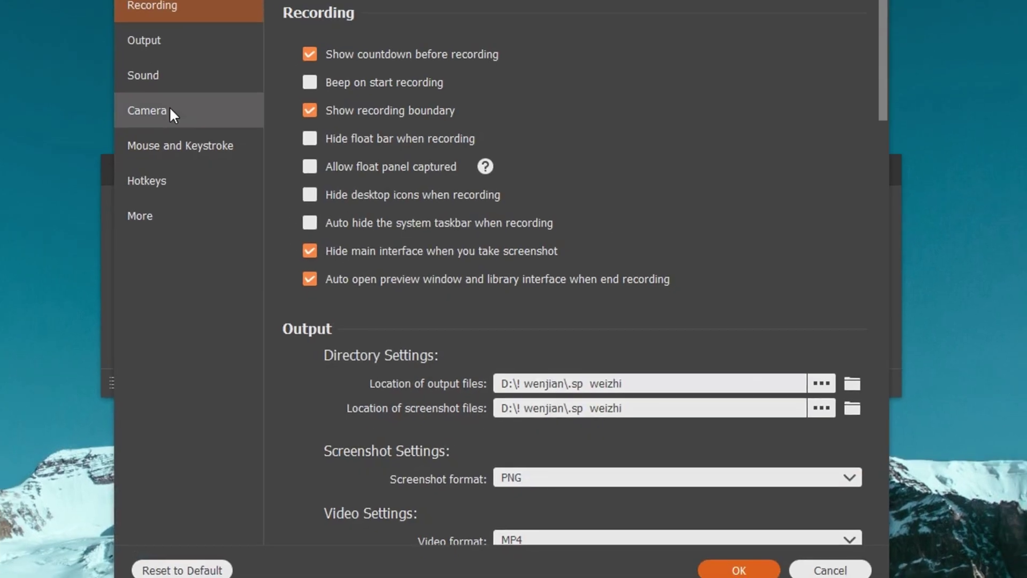
{"action": "left_click", "coordinate": [216, 119]}
{"action": "left_click", "coordinate": [217, 98]}
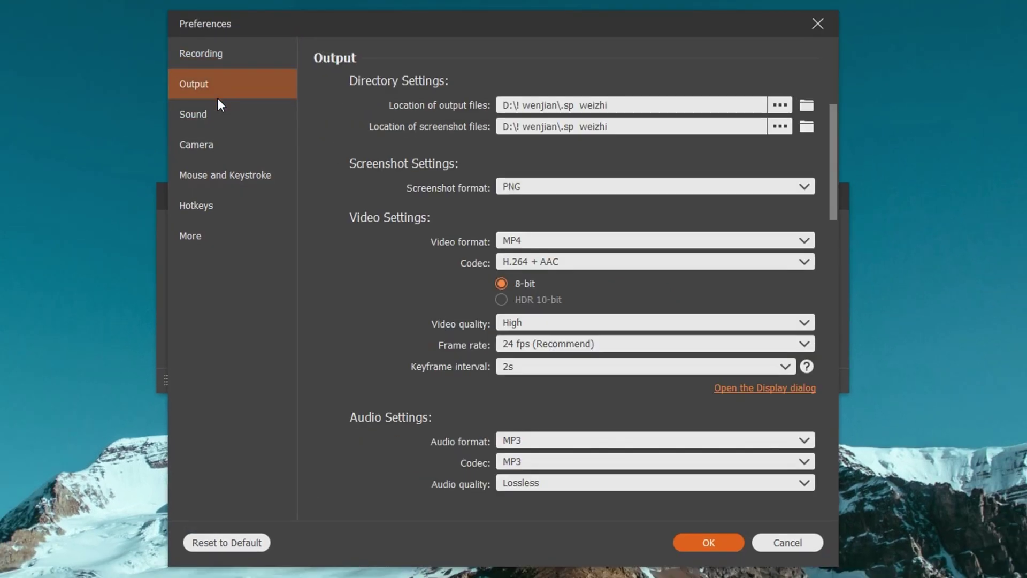
{"action": "scroll", "coordinate": [545, 338], "scroll_direction": "down", "scroll_amount": 3}
{"action": "left_click", "coordinate": [551, 304]}
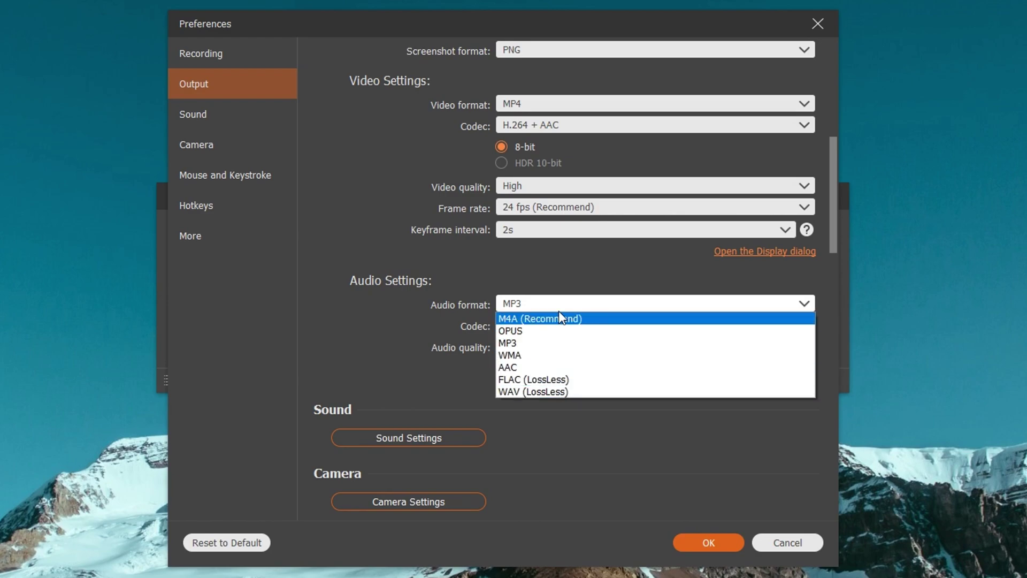
{"action": "left_click", "coordinate": [556, 347]}
{"action": "left_click", "coordinate": [554, 345]}
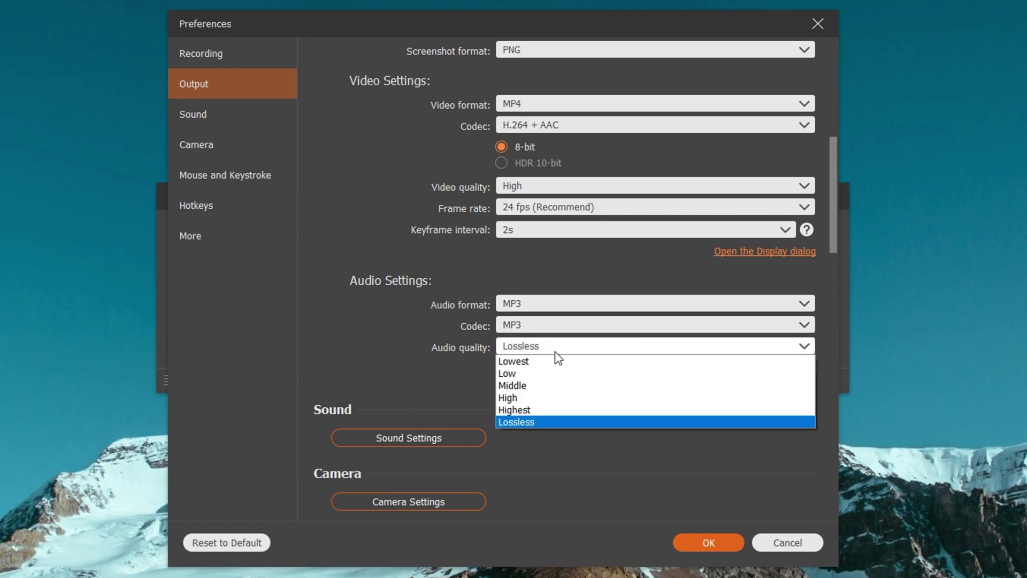
{"action": "left_click", "coordinate": [560, 420]}
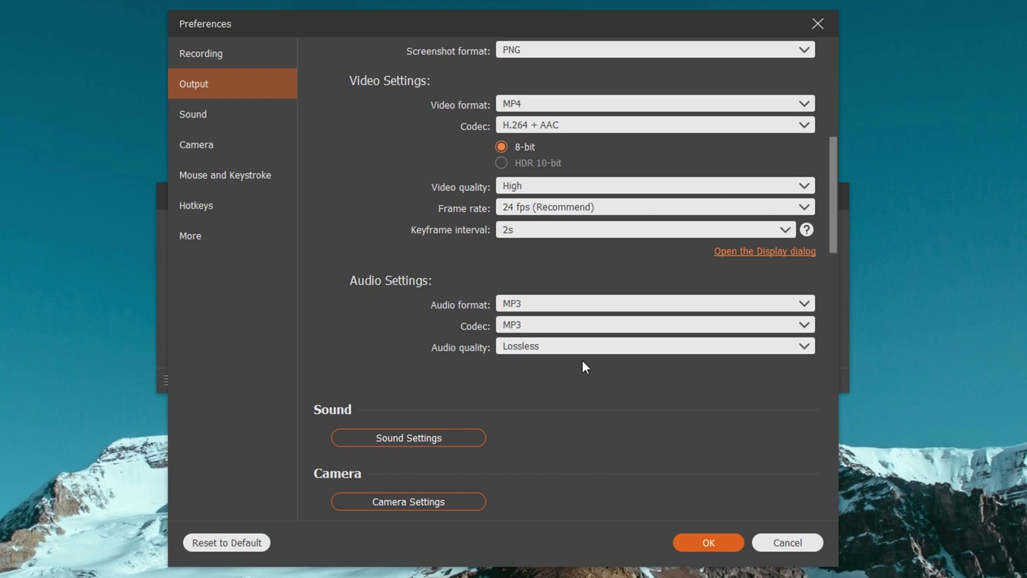
Step: Confirm Preferences with OK, leave the microphone off, and start REC recording system sound
{"action": "left_click", "coordinate": [704, 549]}
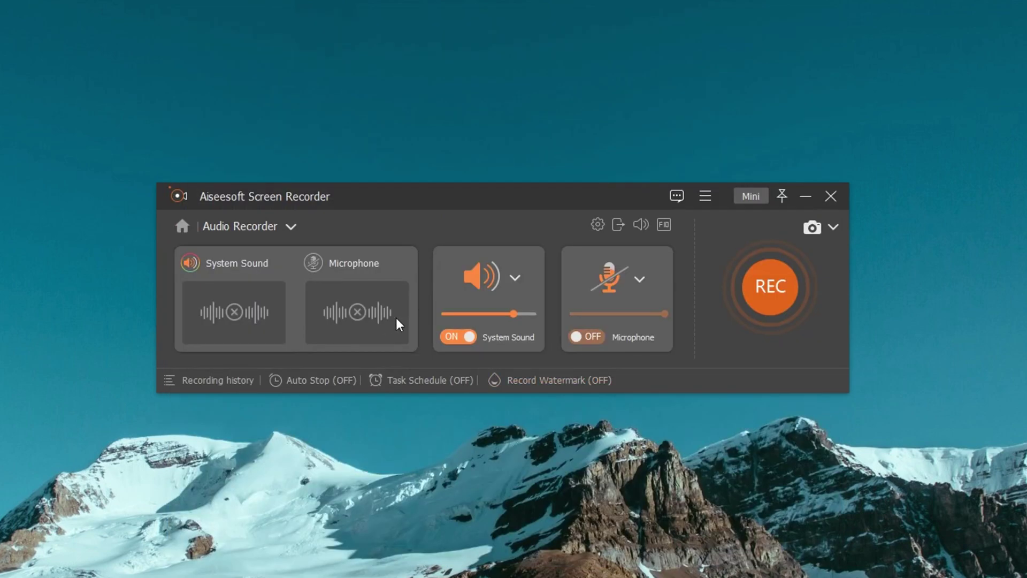
{"action": "left_click", "coordinate": [577, 337]}
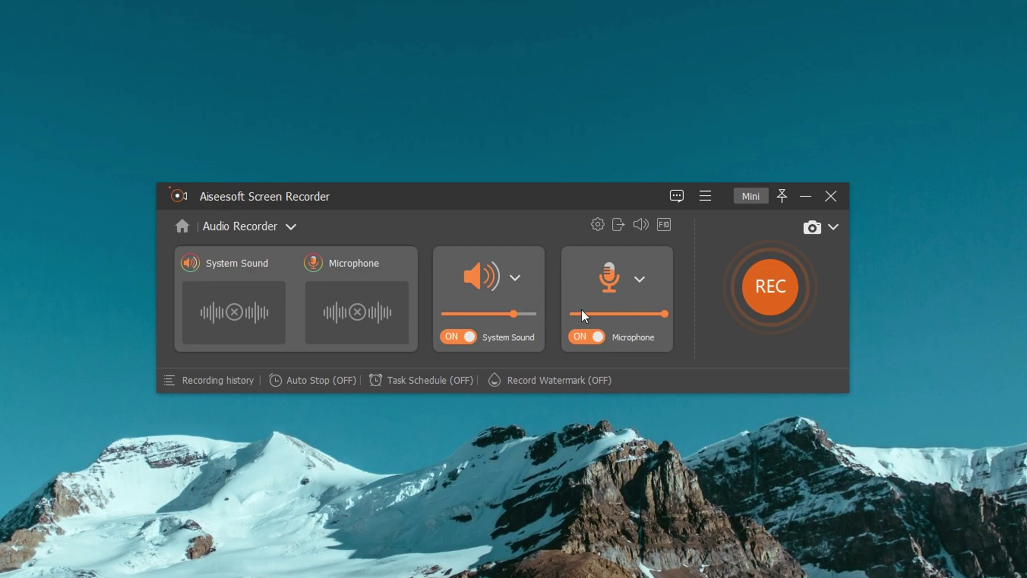
{"action": "left_click", "coordinate": [588, 336]}
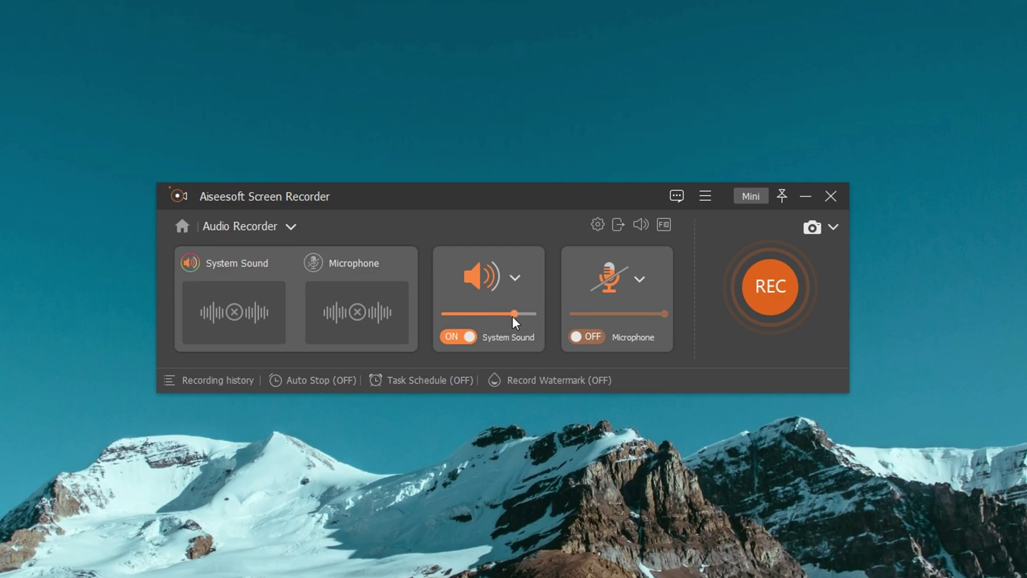
{"action": "left_click", "coordinate": [775, 287]}
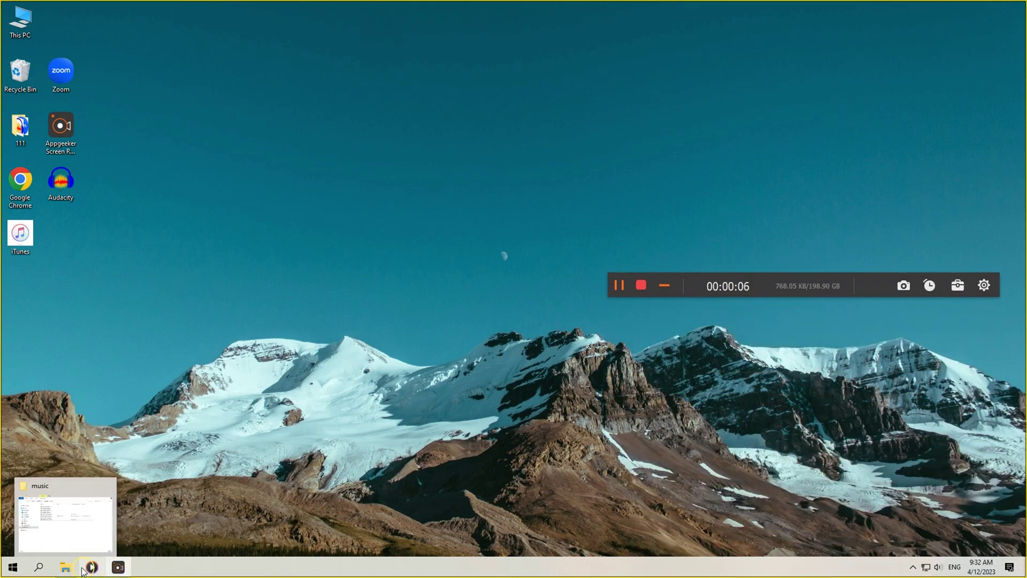
Step: Play When I Was Your Man in Media Player, pause it, and stop the recording
{"action": "left_click", "coordinate": [66, 568]}
{"action": "double_click", "coordinate": [355, 229]}
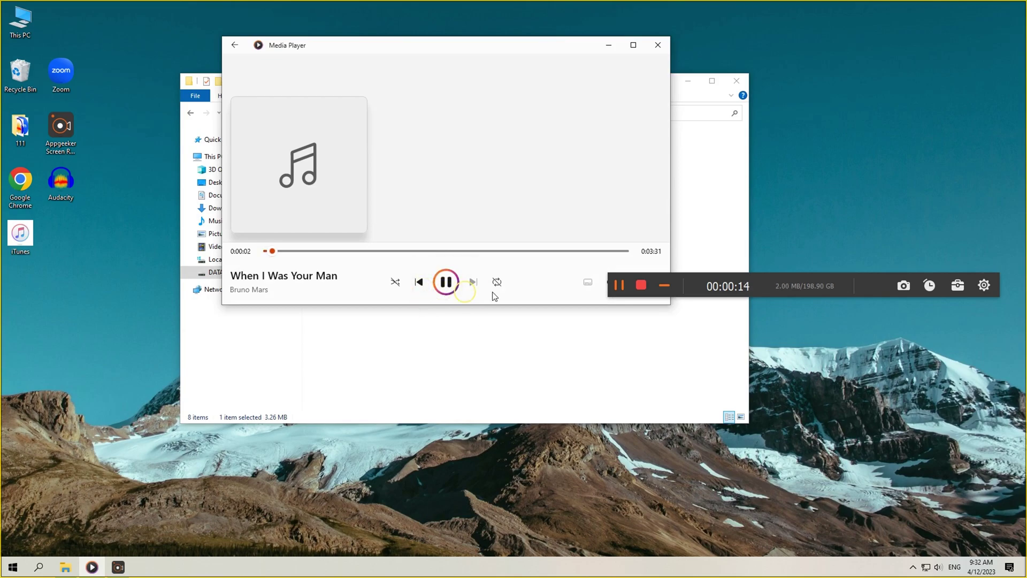
{"action": "left_click", "coordinate": [447, 283]}
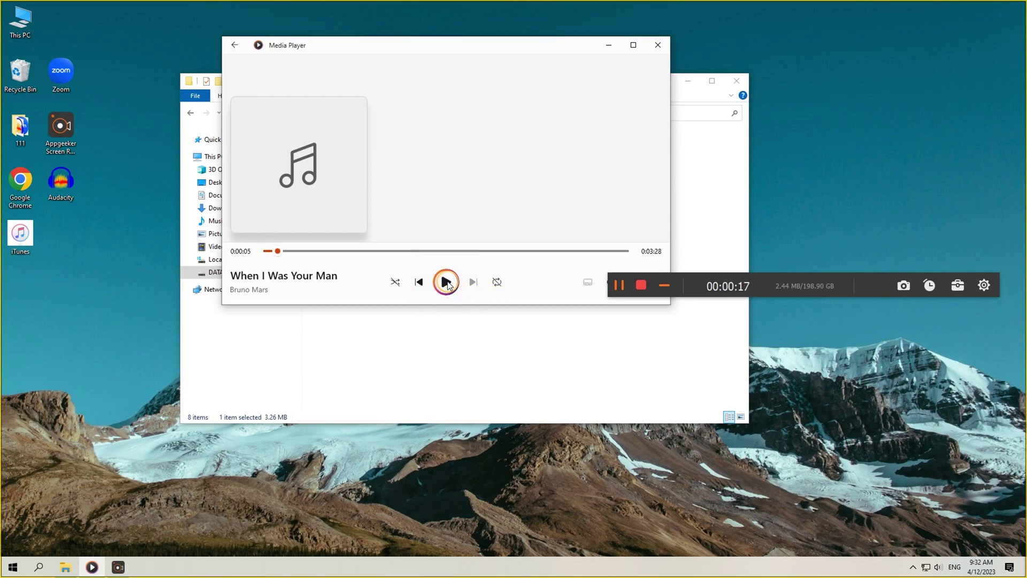
{"action": "left_click", "coordinate": [642, 285]}
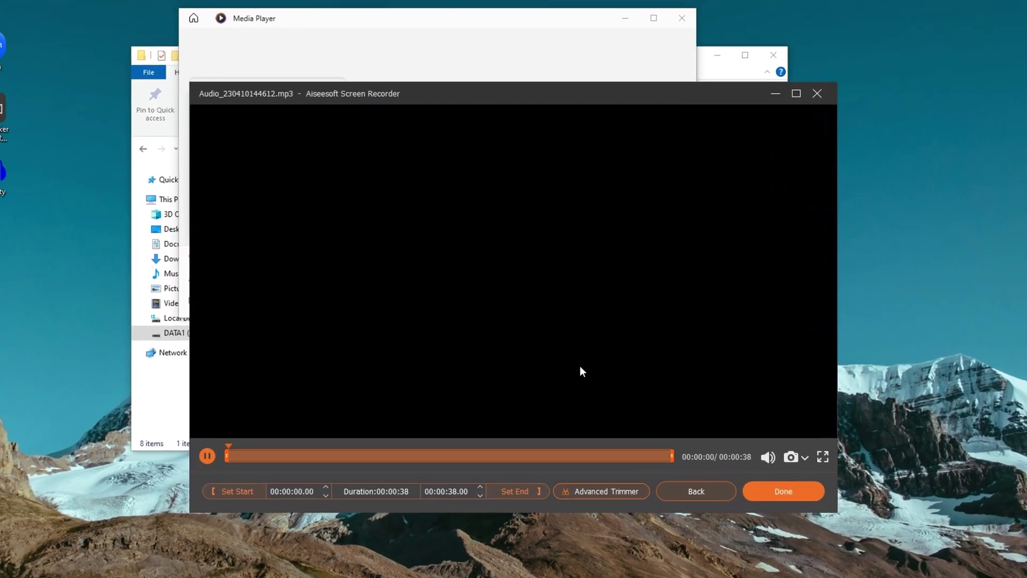
Step: Trim the Aiseesoft audio clip to run from 00:00:07.20 to 00:00:33.23, previewing playback
{"action": "left_click_drag", "start_coordinate": [672, 456], "coordinate": [623, 456]}
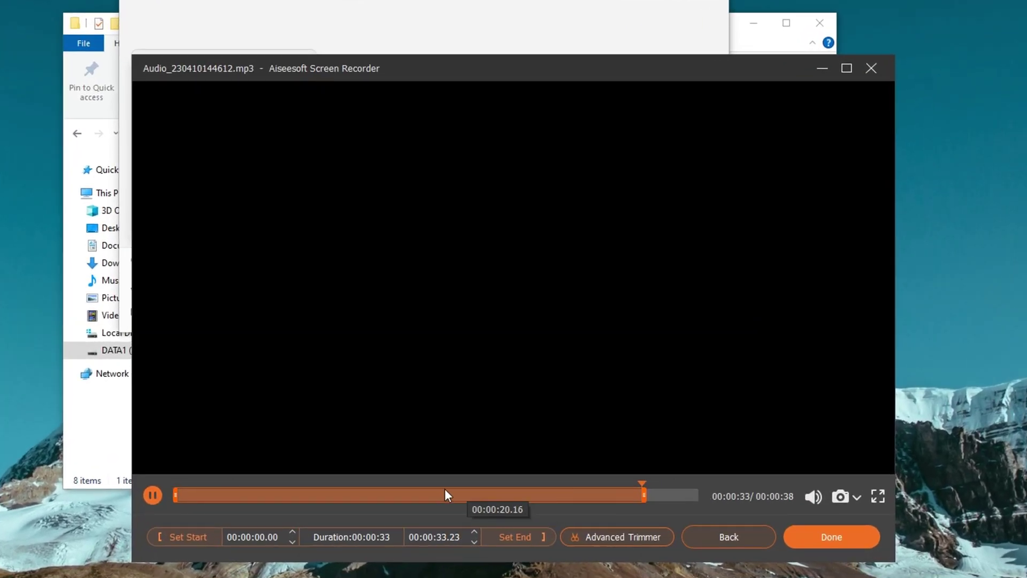
{"action": "left_click_drag", "start_coordinate": [177, 495], "coordinate": [250, 495]}
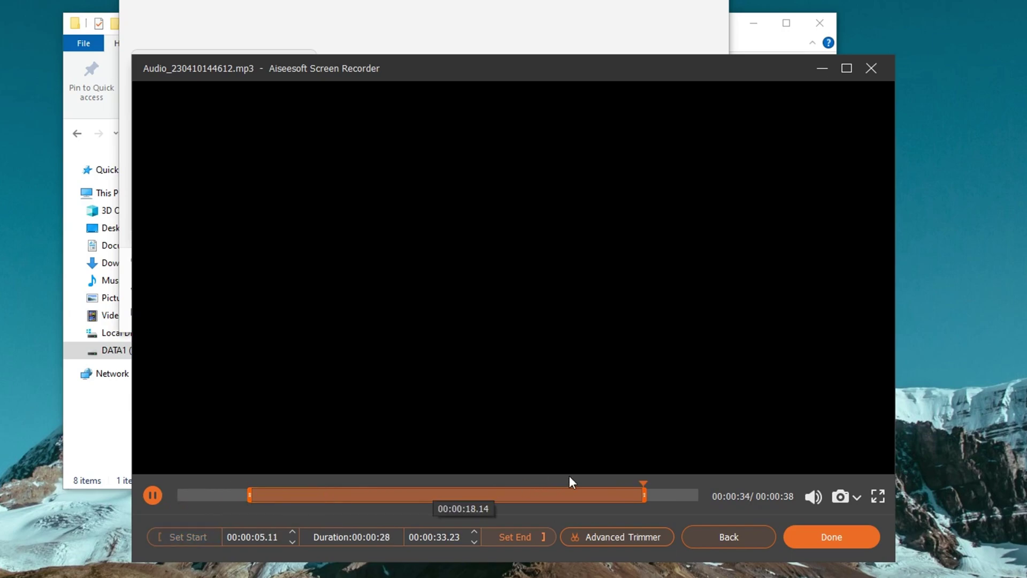
{"action": "left_click", "coordinate": [285, 496]}
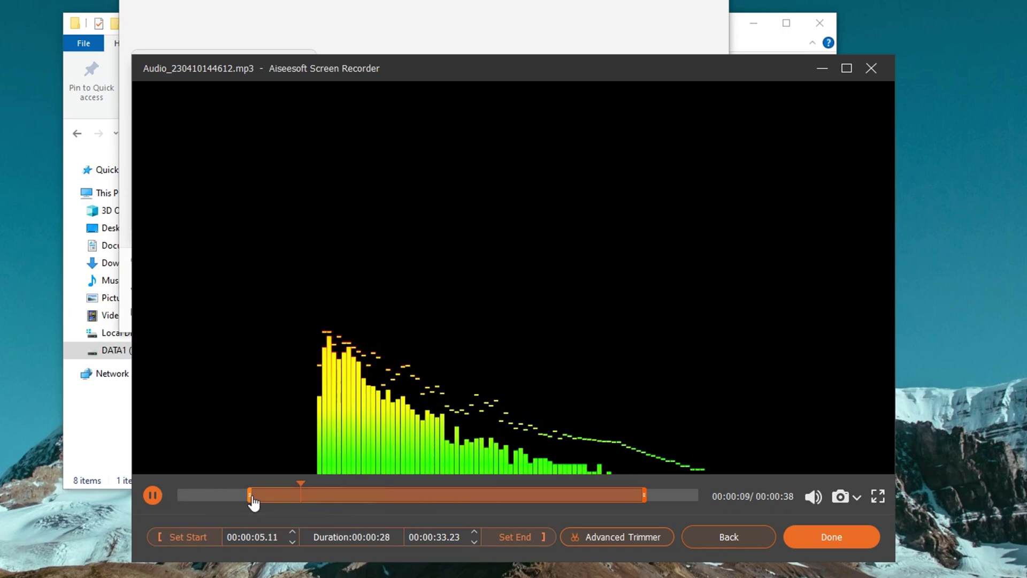
{"action": "left_click_drag", "start_coordinate": [251, 496], "coordinate": [284, 495]}
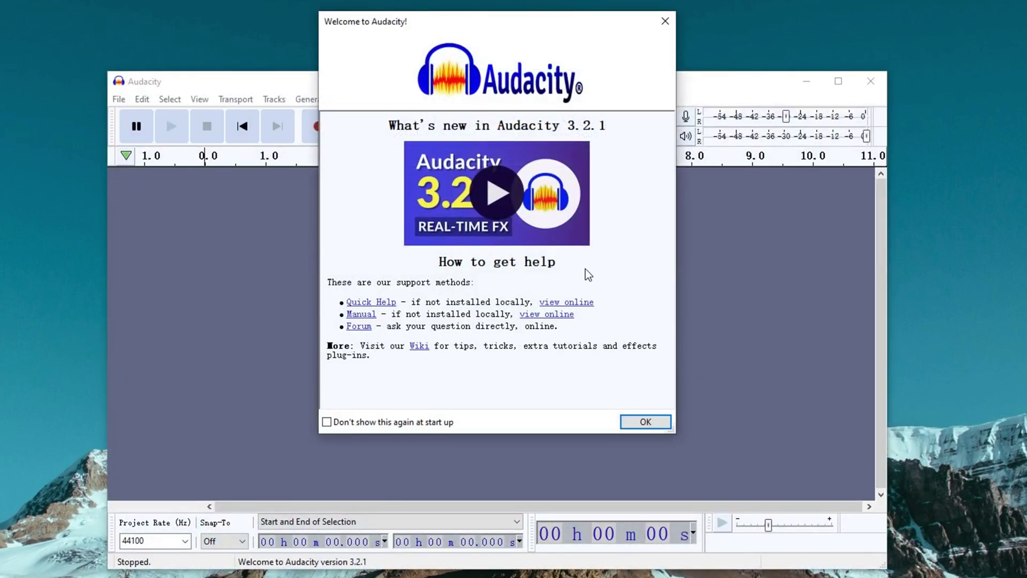
Step: Dismiss the Welcome to Audacity dialog and quit Audacity
{"action": "left_click", "coordinate": [666, 22]}
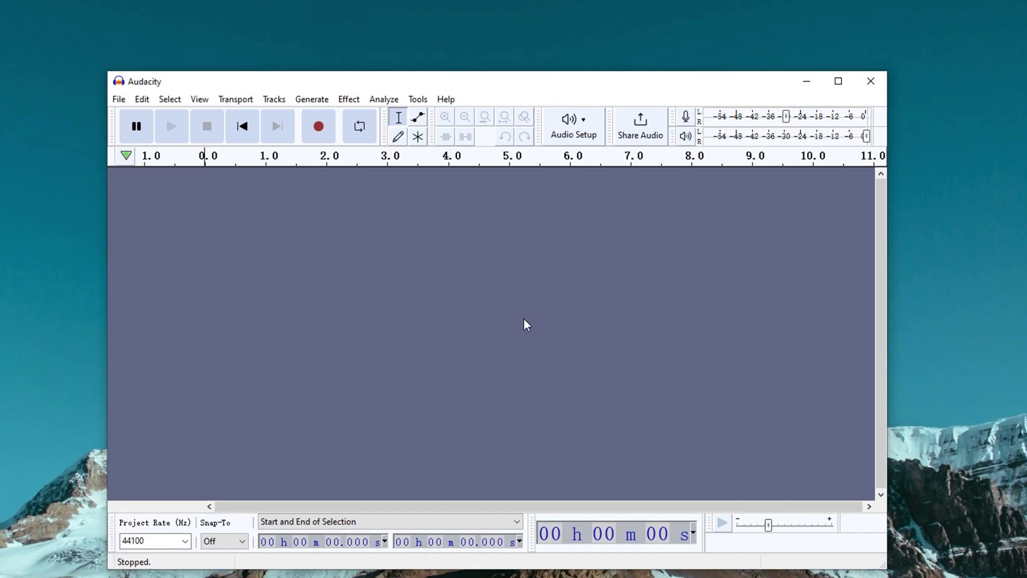
{"action": "left_click", "coordinate": [870, 82]}
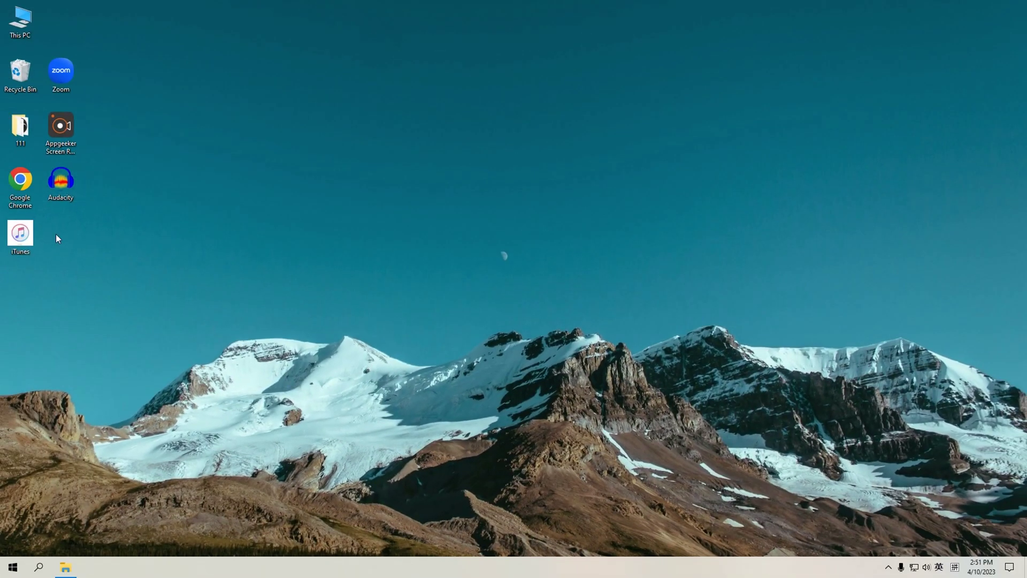
Step: Relaunch Audacity, dismiss its Welcome dialog, and set the audio host to Windows WASAPI
{"action": "double_click", "coordinate": [70, 185]}
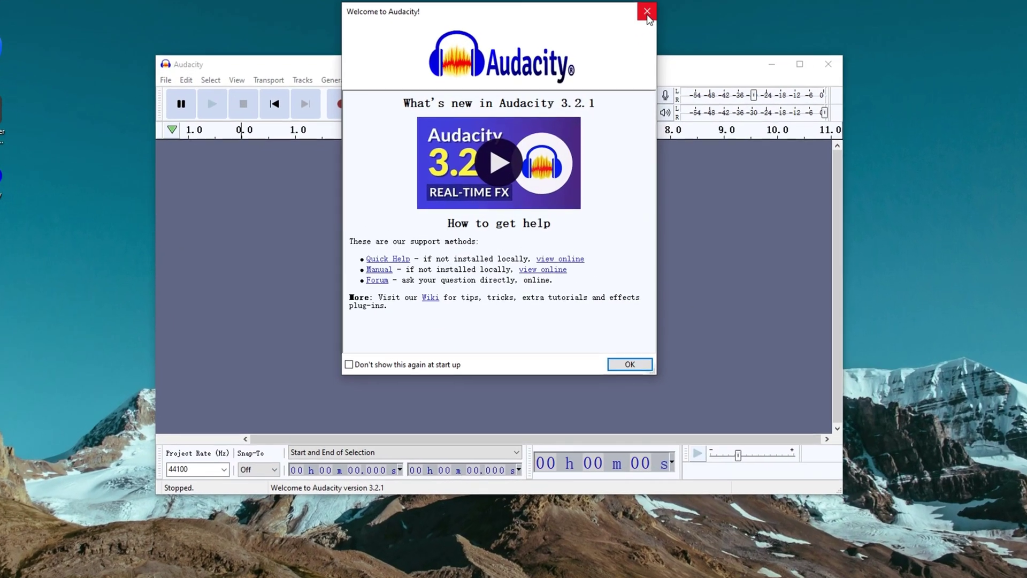
{"action": "left_click", "coordinate": [647, 12]}
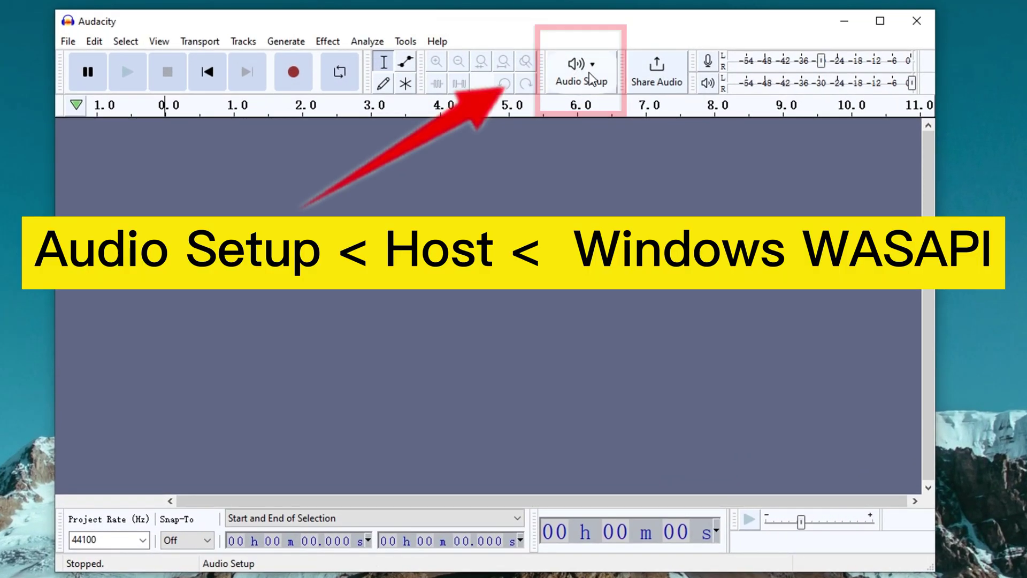
{"action": "left_click", "coordinate": [589, 75]}
{"action": "mouse_move", "coordinate": [601, 104]}
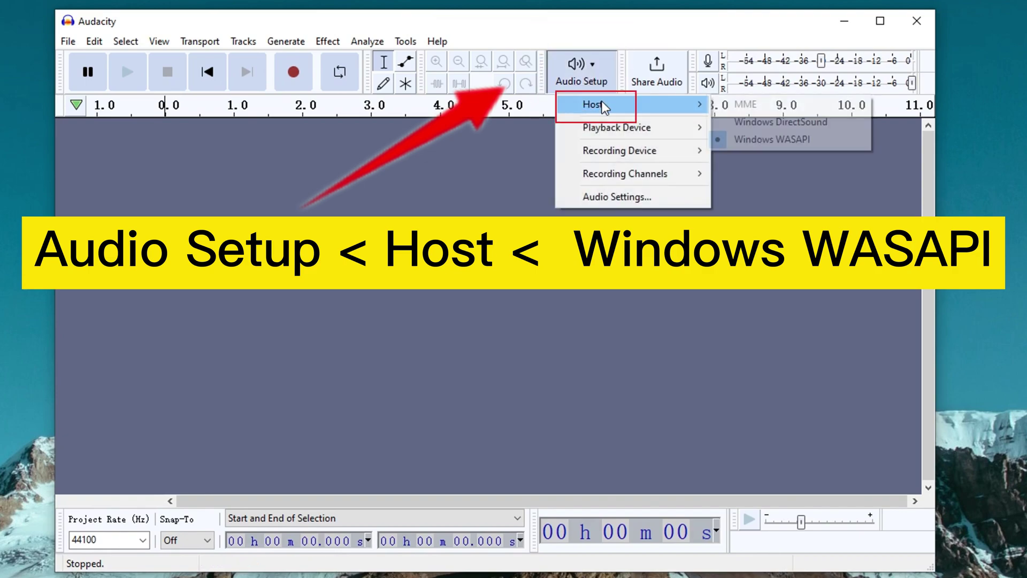
{"action": "left_click", "coordinate": [764, 139]}
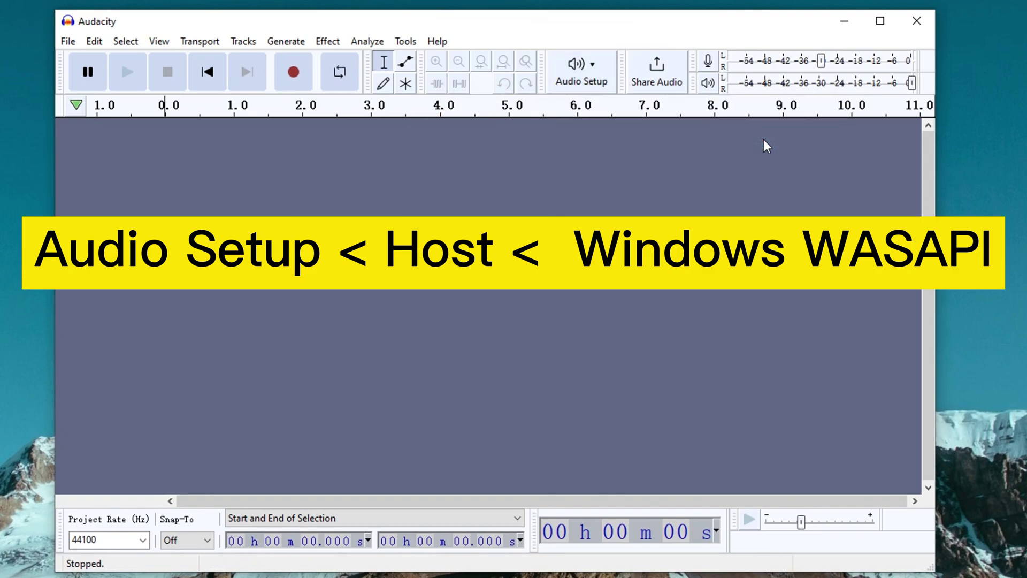
{"action": "left_click", "coordinate": [599, 85]}
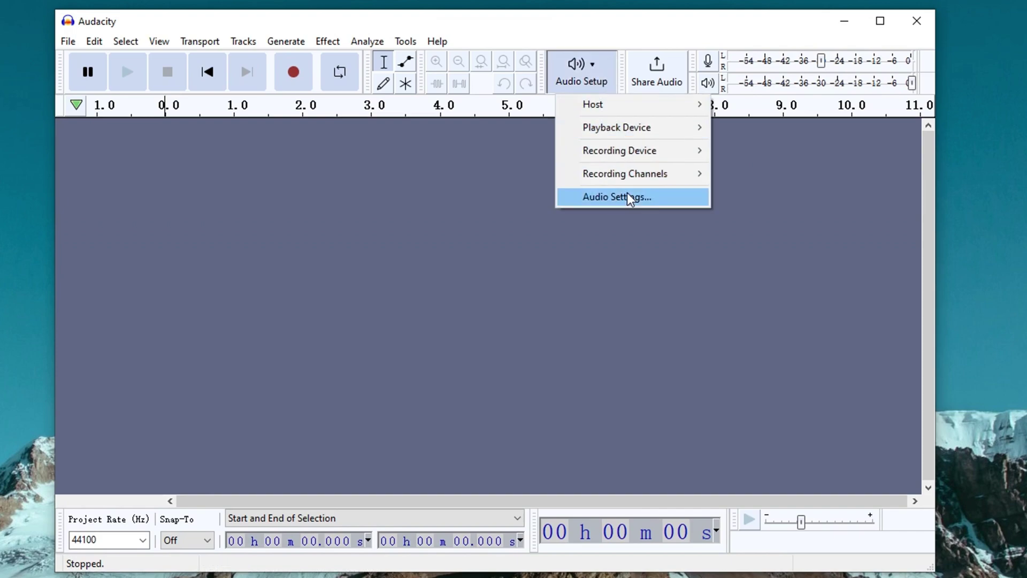
{"action": "key", "text": "Escape"}
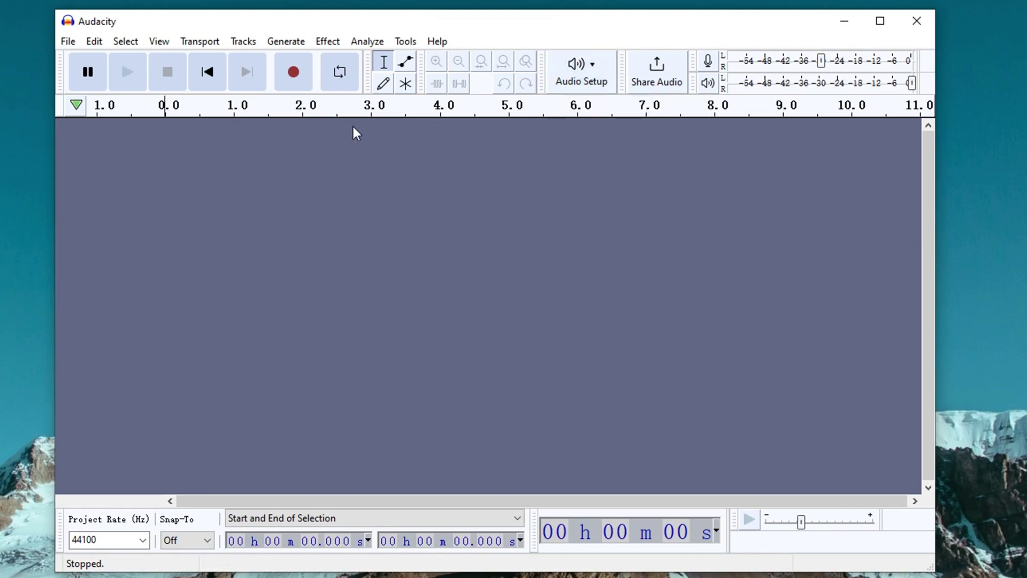
Step: Record about 10 seconds of system audio into a stereo Audio 1 track, then pause and stop
{"action": "left_click", "coordinate": [294, 73]}
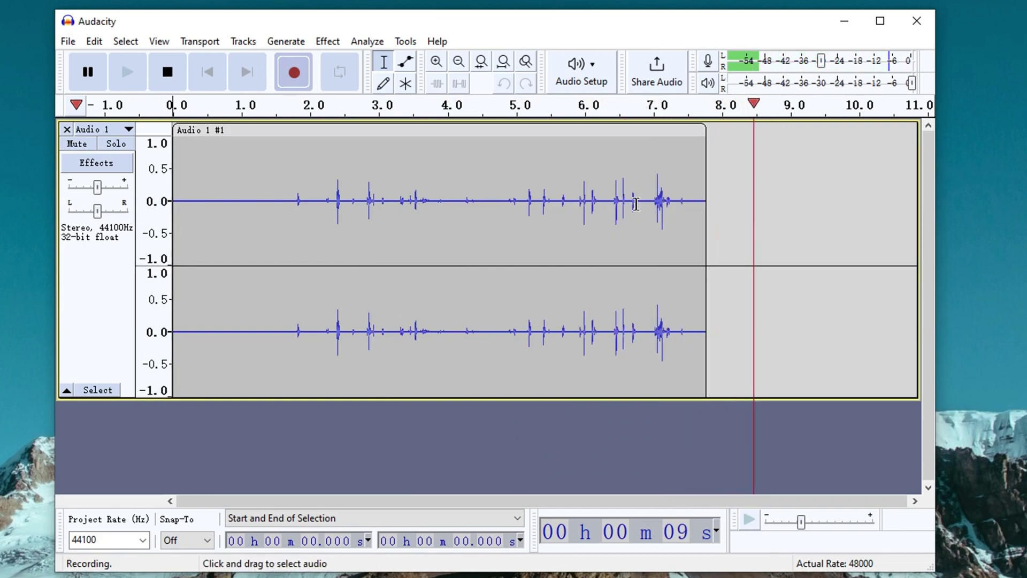
{"action": "left_click", "coordinate": [95, 73]}
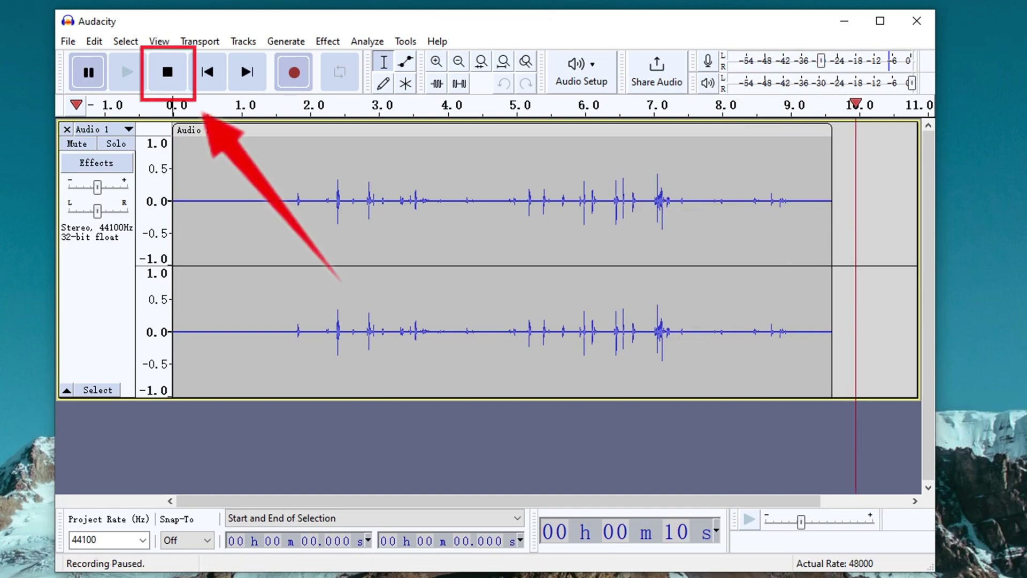
{"action": "left_click", "coordinate": [172, 71]}
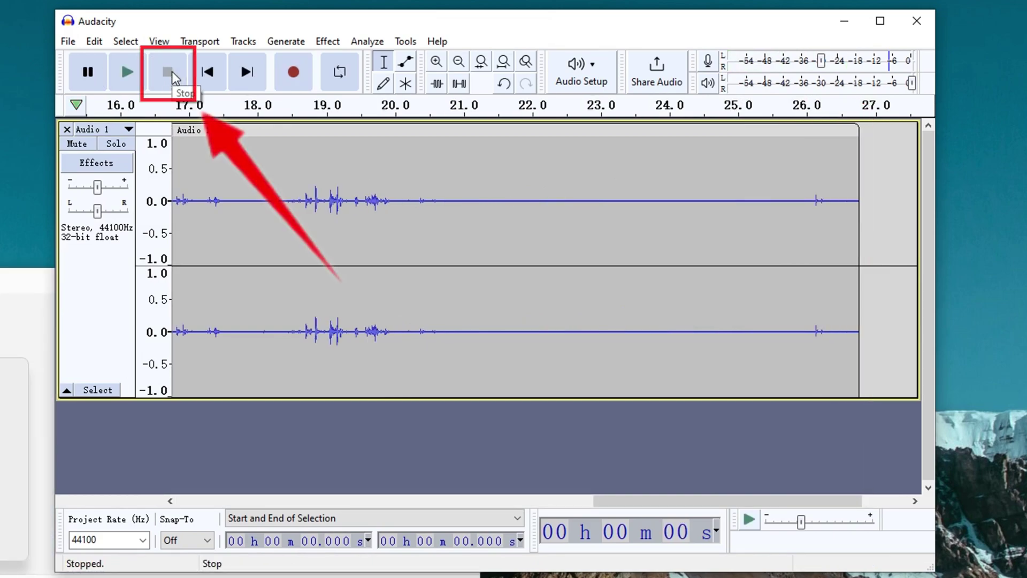
Step: Export the recording as untitled.mp3 to the desktop, accepting the default metadata tags
{"action": "left_click", "coordinate": [68, 41]}
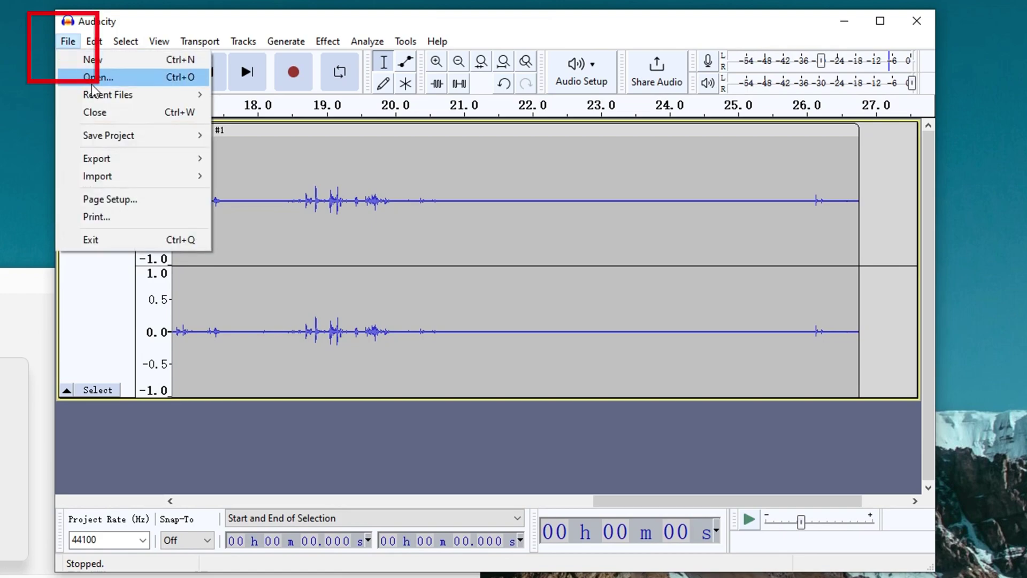
{"action": "mouse_move", "coordinate": [142, 158]}
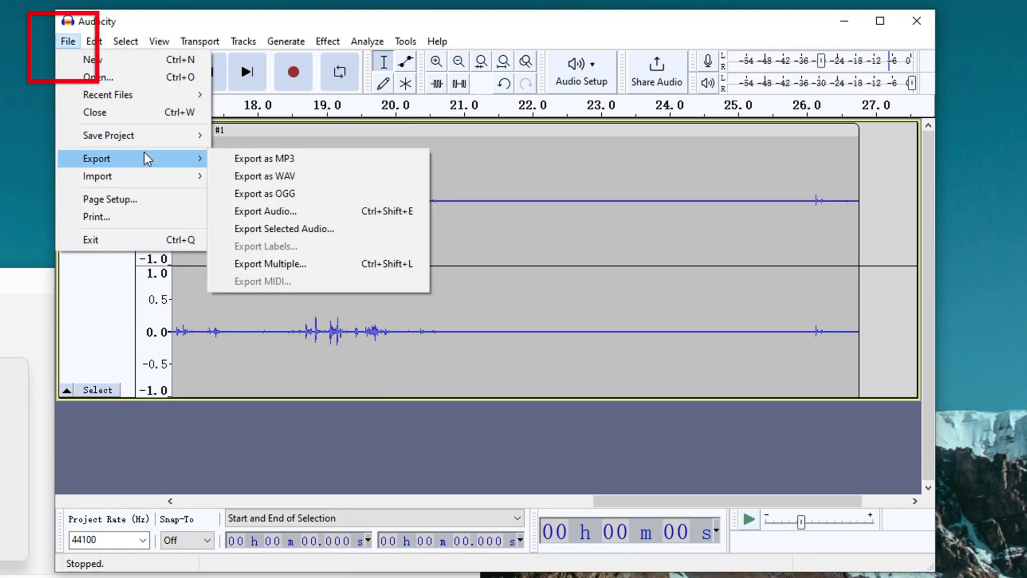
{"action": "left_click", "coordinate": [230, 161]}
{"action": "left_click", "coordinate": [468, 344]}
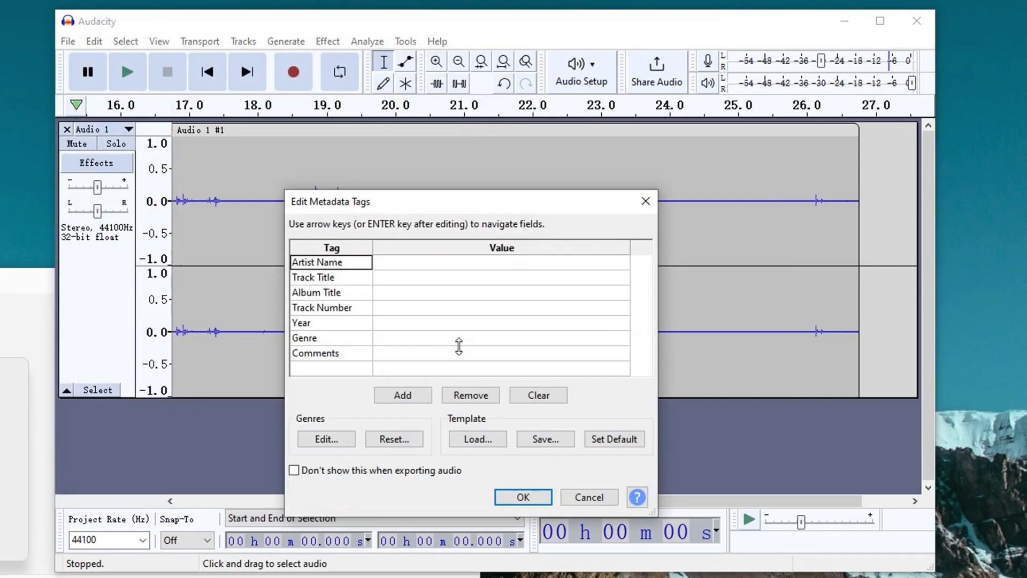
{"action": "left_click", "coordinate": [522, 497]}
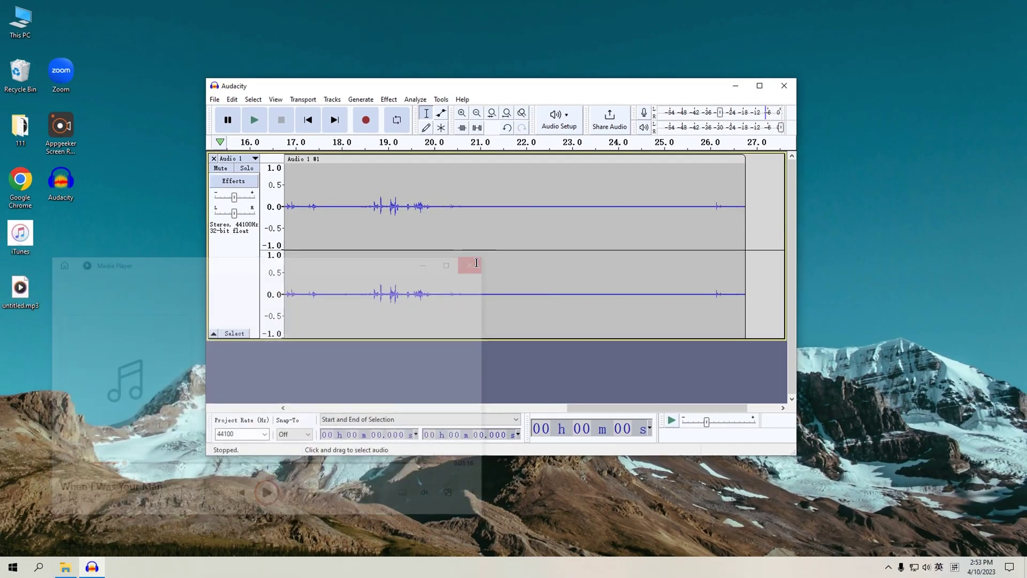
Step: Play untitled.mp3 in Media Player, then close it and quit Audacity without saving
{"action": "double_click", "coordinate": [20, 289]}
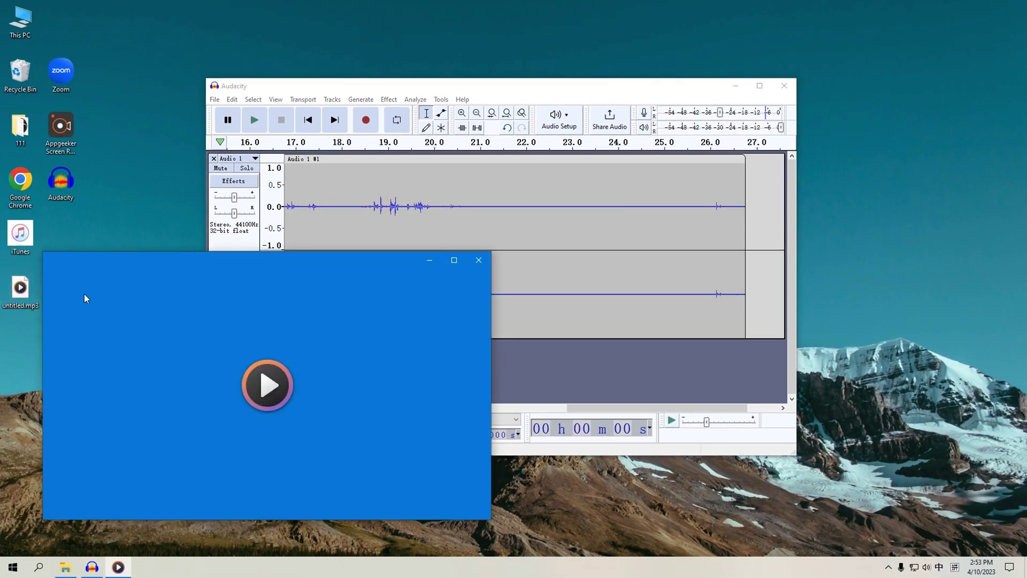
{"action": "left_click_drag", "start_coordinate": [278, 264], "coordinate": [428, 161]}
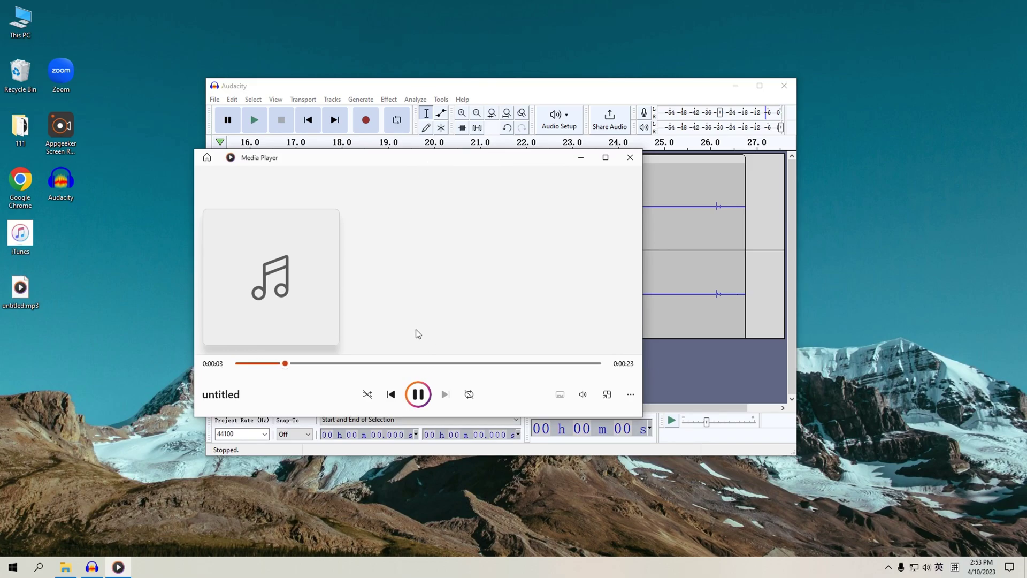
{"action": "left_click", "coordinate": [629, 158]}
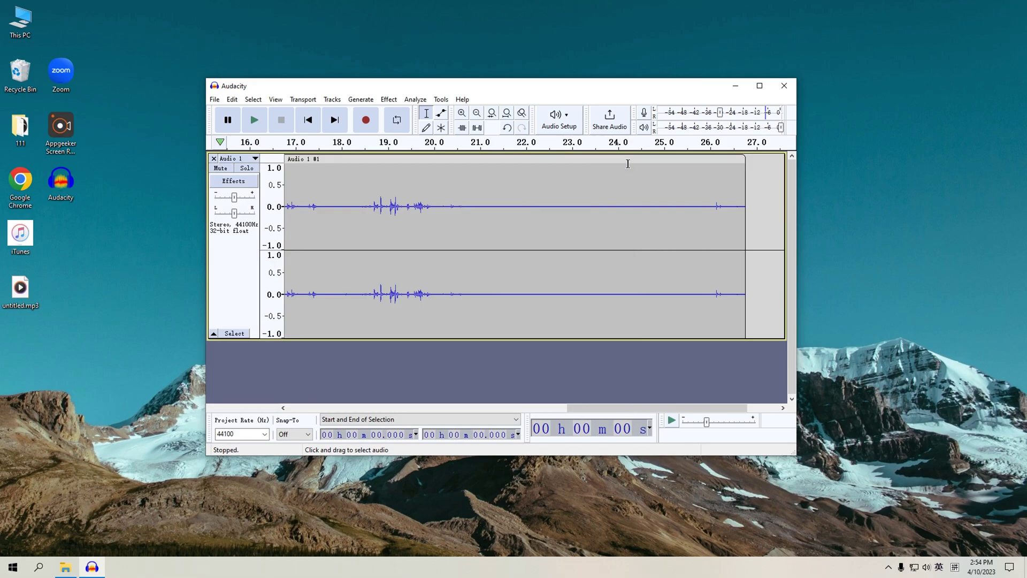
{"action": "left_click", "coordinate": [784, 86]}
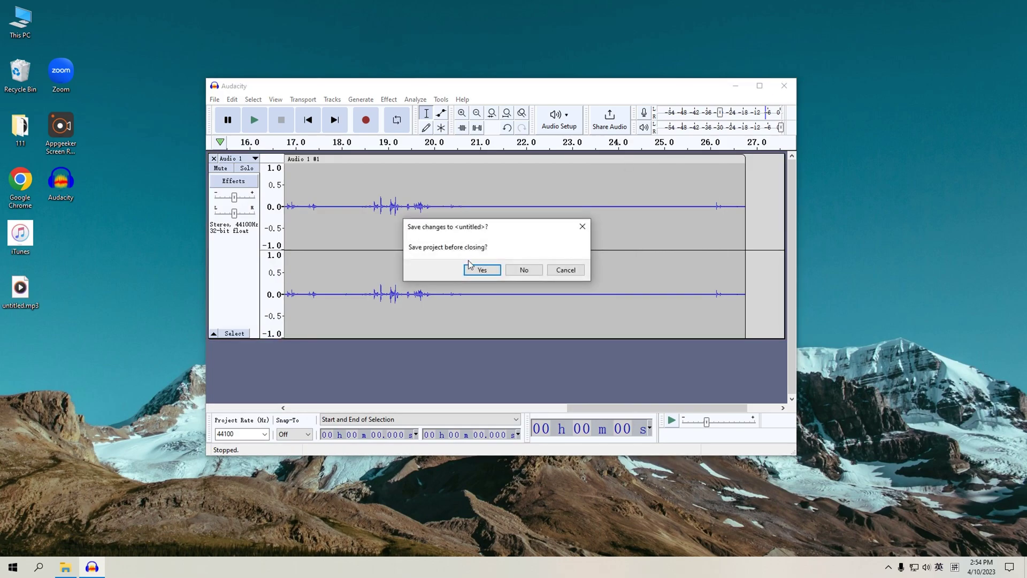
{"action": "left_click", "coordinate": [521, 270]}
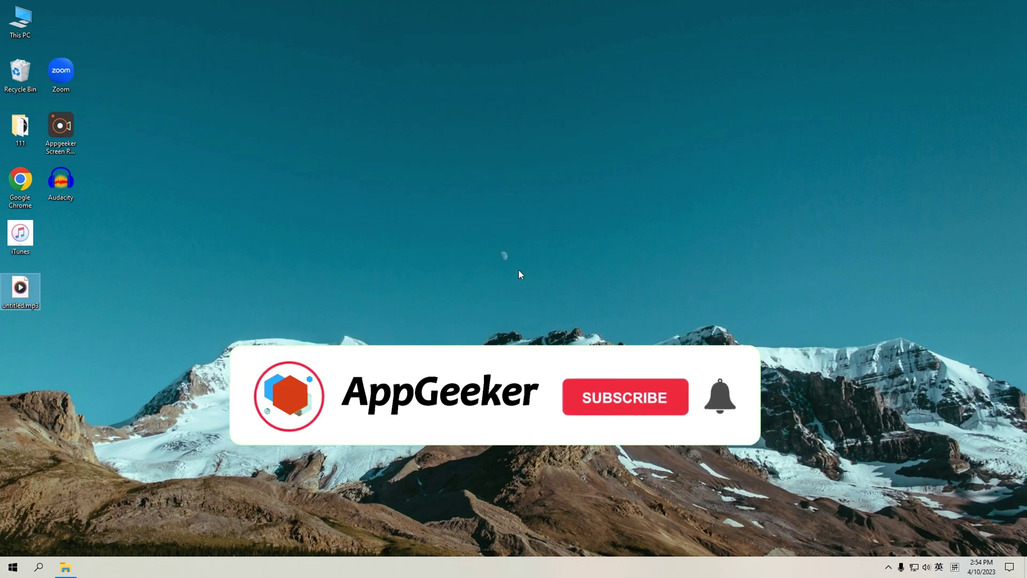